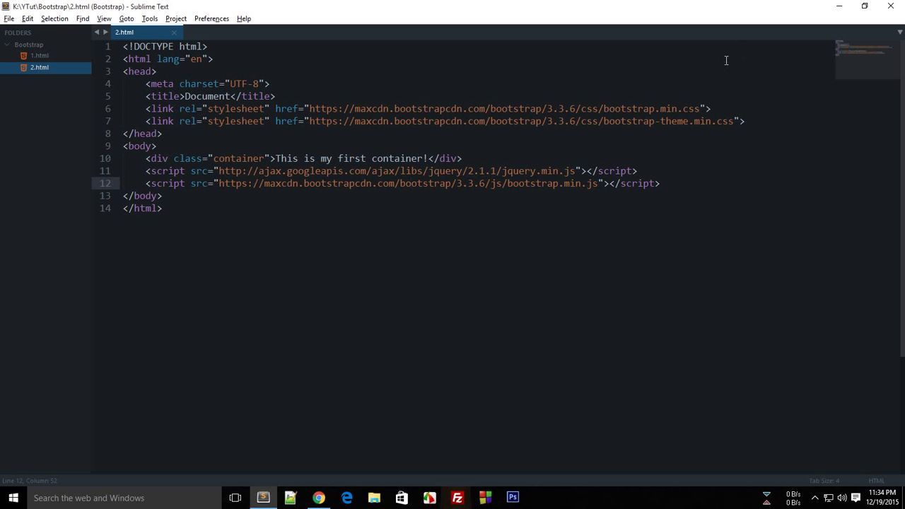
Switch to Chrome showing the Bootstrap Getting started page and highlight the getting-started part of its address.
{"action": "left_click", "coordinate": [837, 5]}
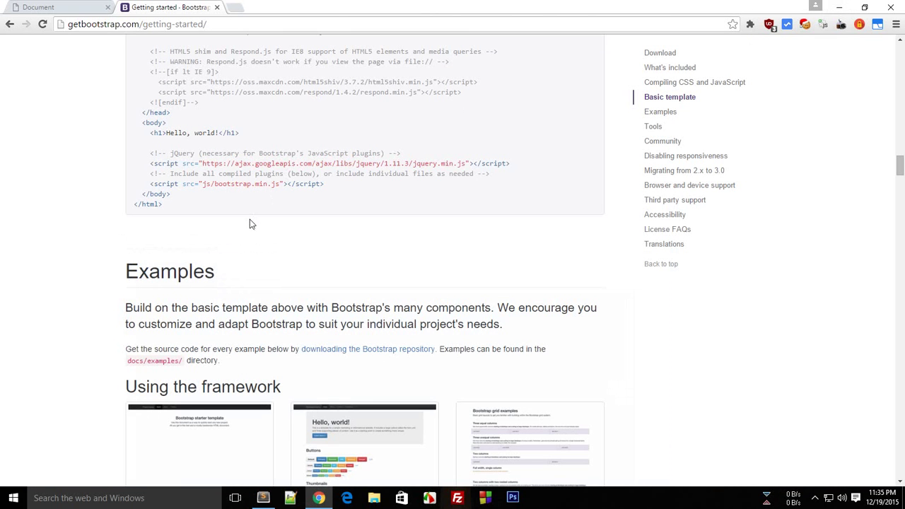
{"action": "scroll", "coordinate": [249, 225], "scroll_direction": "down", "scroll_amount": 2}
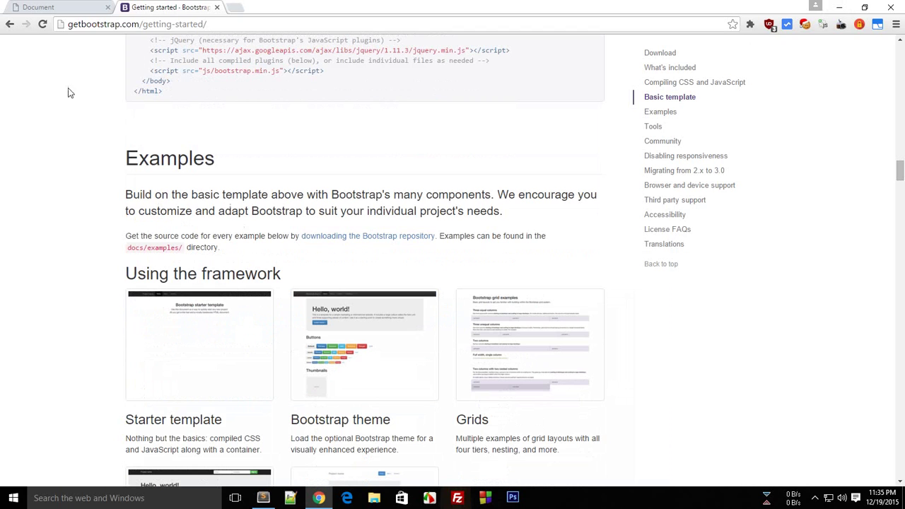
{"action": "left_click", "coordinate": [89, 24]}
{"action": "left_click", "coordinate": [96, 24]}
{"action": "left_click_drag", "start_coordinate": [241, 24], "coordinate": [165, 27]}
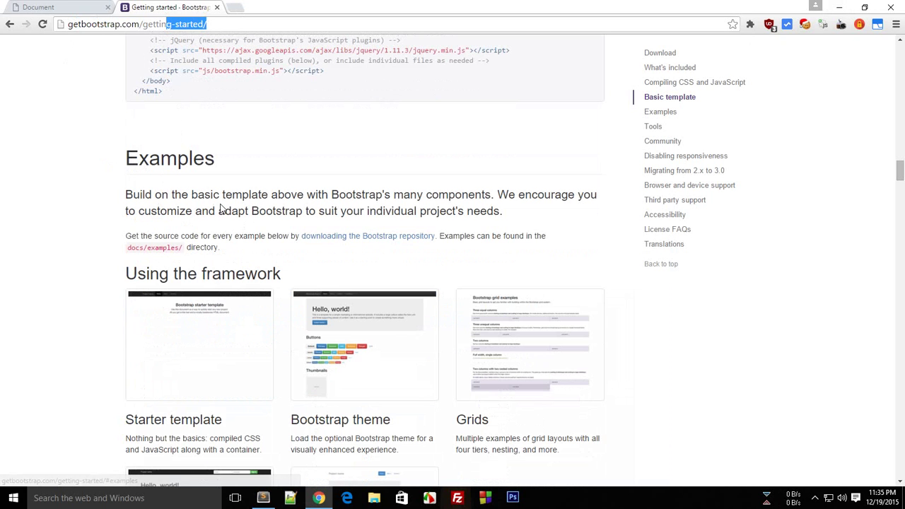
Look over the Examples section, from the Using the framework templates down to Navbars in action, and read the Grids description.
{"action": "scroll", "coordinate": [219, 205], "scroll_direction": "down", "scroll_amount": 1}
{"action": "left_click", "coordinate": [62, 196]}
{"action": "scroll", "coordinate": [32, 166], "scroll_direction": "down", "scroll_amount": 1}
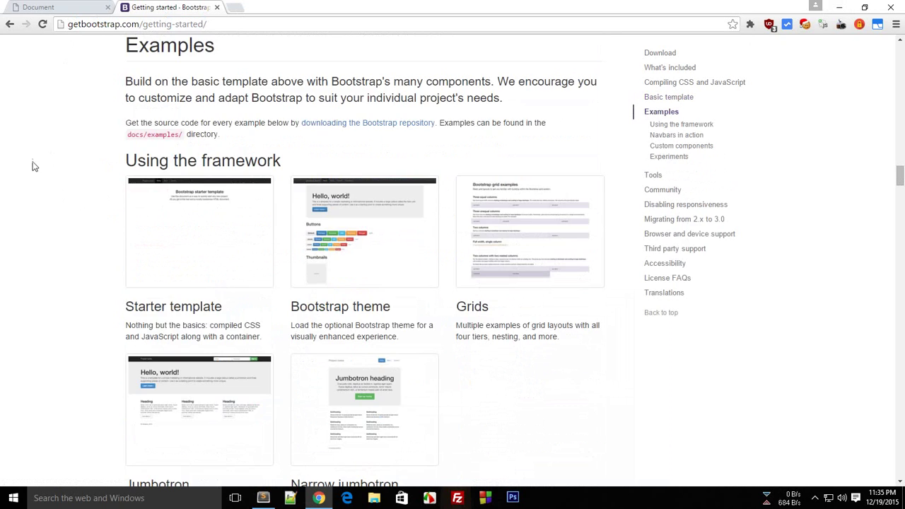
{"action": "scroll", "coordinate": [181, 244], "scroll_direction": "down", "scroll_amount": 4}
{"action": "scroll", "coordinate": [110, 171], "scroll_direction": "down", "scroll_amount": 1}
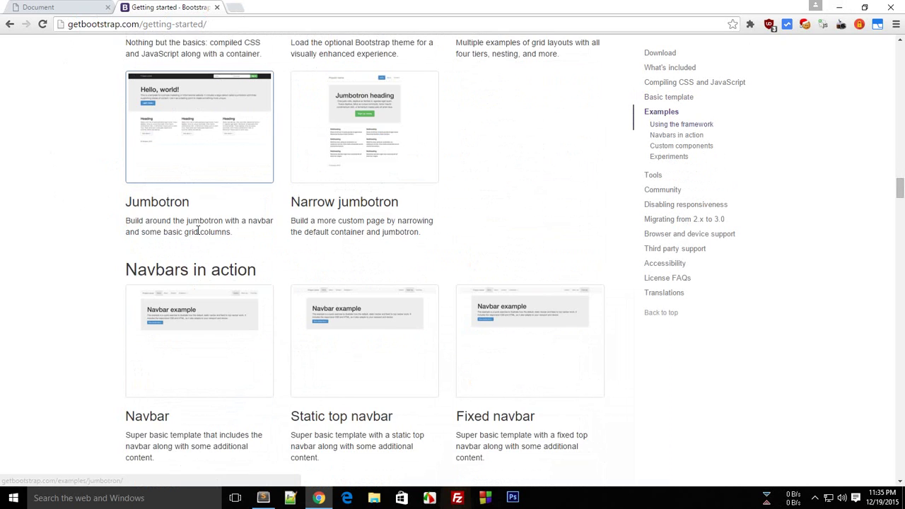
{"action": "scroll", "coordinate": [202, 252], "scroll_direction": "up", "scroll_amount": 5}
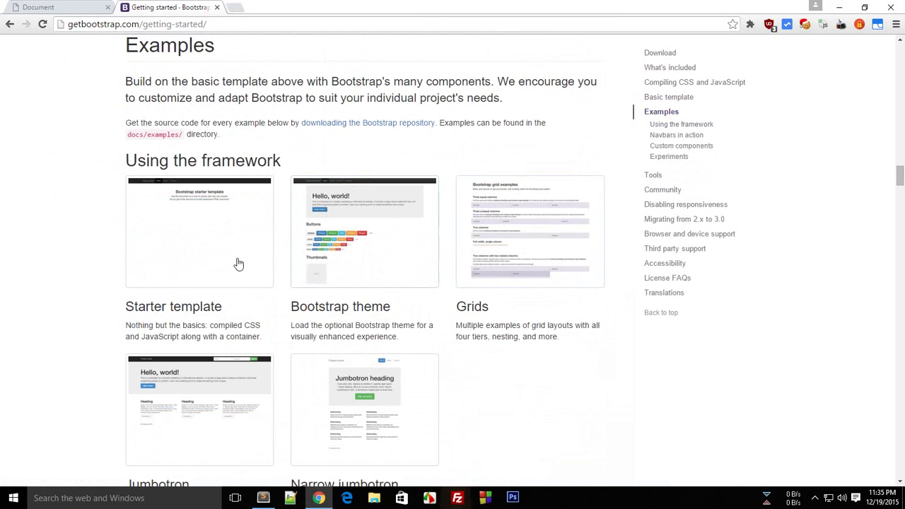
{"action": "left_click_drag", "start_coordinate": [594, 347], "coordinate": [304, 331]}
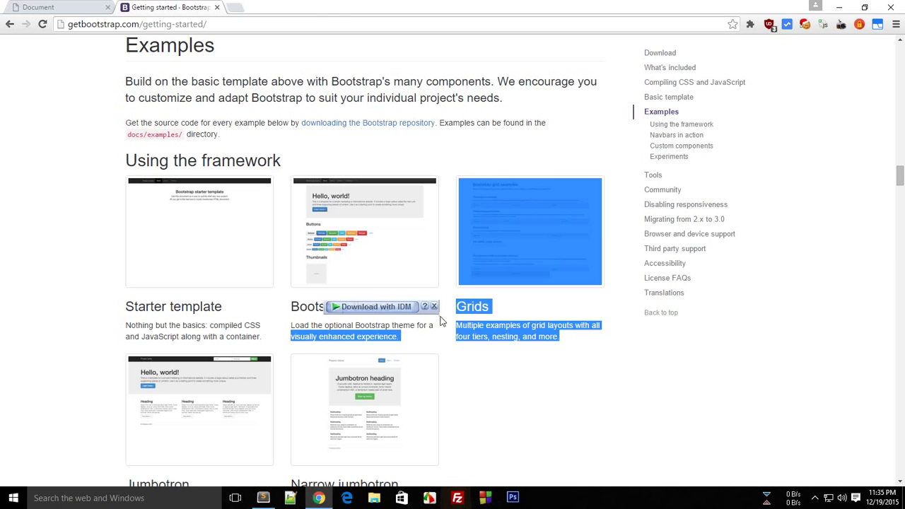
{"action": "left_click", "coordinate": [457, 326]}
{"action": "left_click_drag", "start_coordinate": [558, 338], "coordinate": [464, 340]}
{"action": "left_click", "coordinate": [467, 341]}
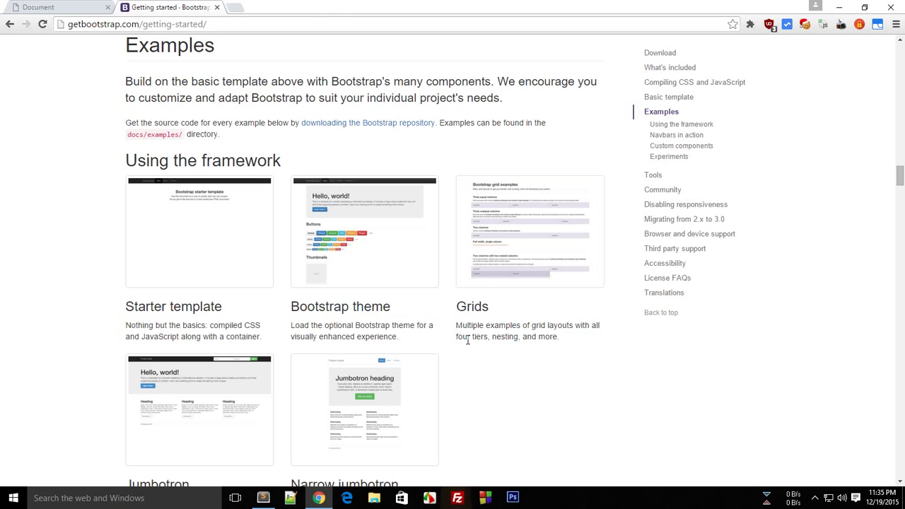
Open the Bootstrap theme example in a new tab and switch to it.
{"action": "middle_click", "coordinate": [360, 249]}
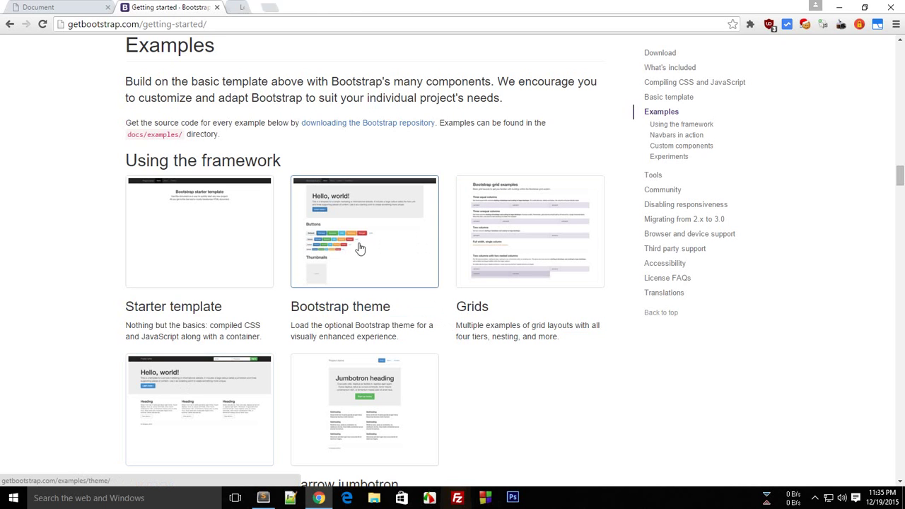
{"action": "left_click_drag", "start_coordinate": [320, 307], "coordinate": [398, 309]}
{"action": "left_click", "coordinate": [398, 311]}
{"action": "left_click", "coordinate": [279, 7]}
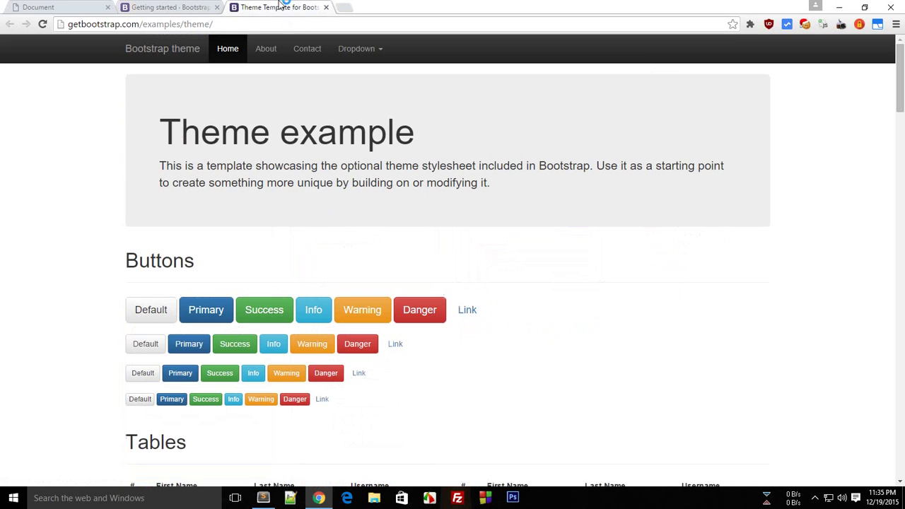
Examine the theme example's buttons, tables, thumbnails and badges, and expand the Dropdown menu in its navigation bar.
{"action": "scroll", "coordinate": [212, 162], "scroll_direction": "down", "scroll_amount": 2}
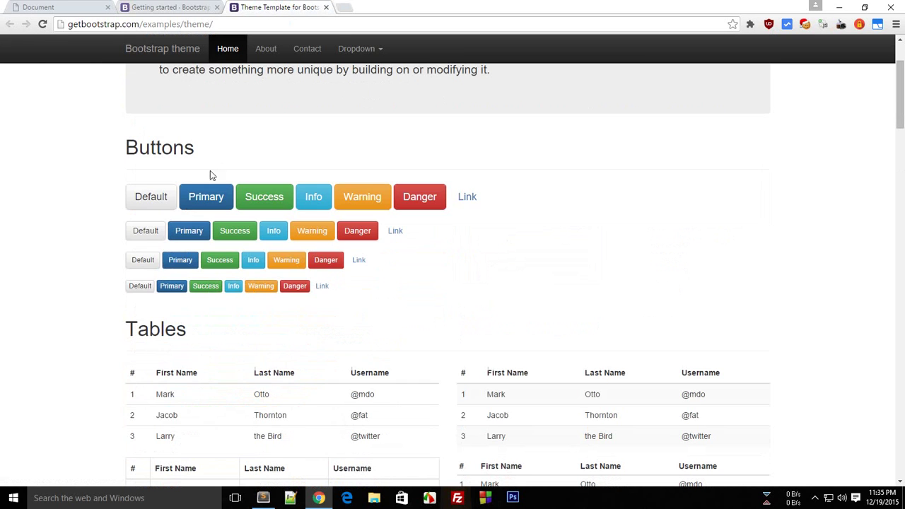
{"action": "left_click", "coordinate": [354, 48]}
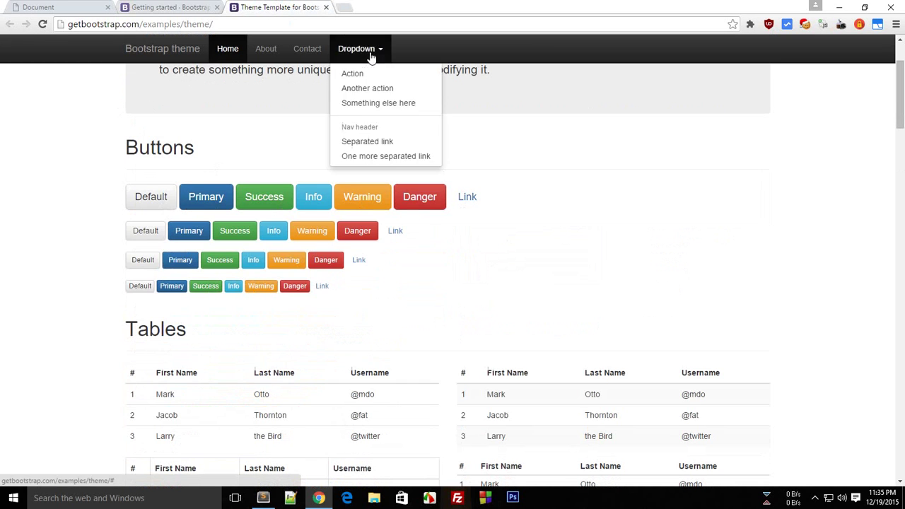
{"action": "left_click", "coordinate": [564, 142]}
{"action": "scroll", "coordinate": [469, 217], "scroll_direction": "down", "scroll_amount": 4}
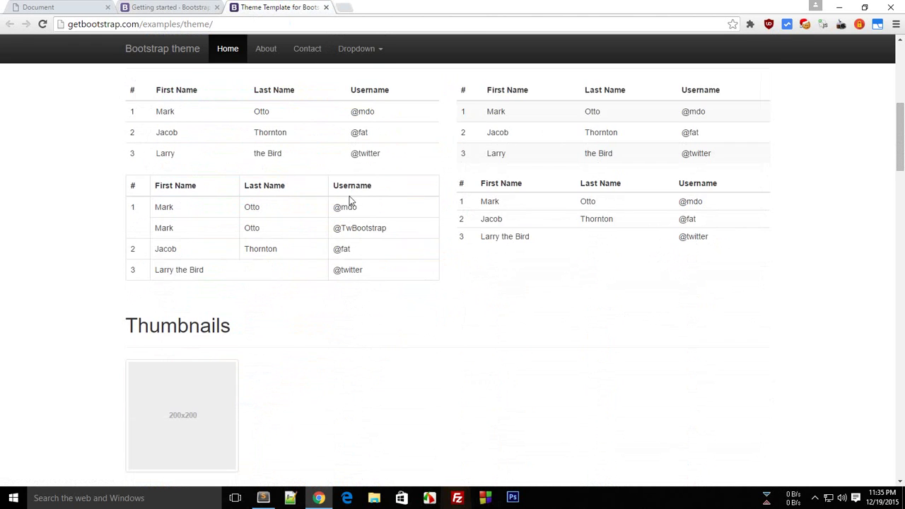
{"action": "scroll", "coordinate": [882, 141], "scroll_direction": "down", "scroll_amount": 8}
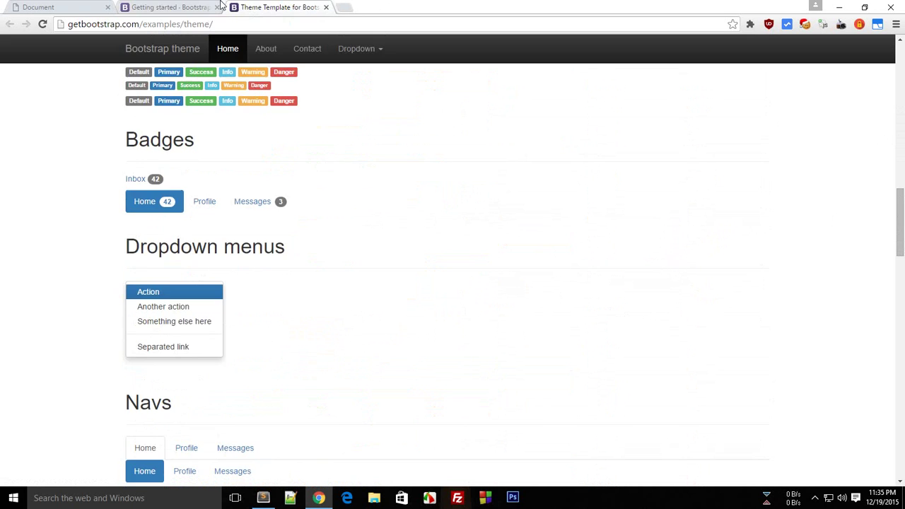
Highlight the Getting started page's address and return to the theme example.
{"action": "left_click", "coordinate": [169, 7]}
{"action": "double_click", "coordinate": [76, 25]}
{"action": "left_click", "coordinate": [263, 28]}
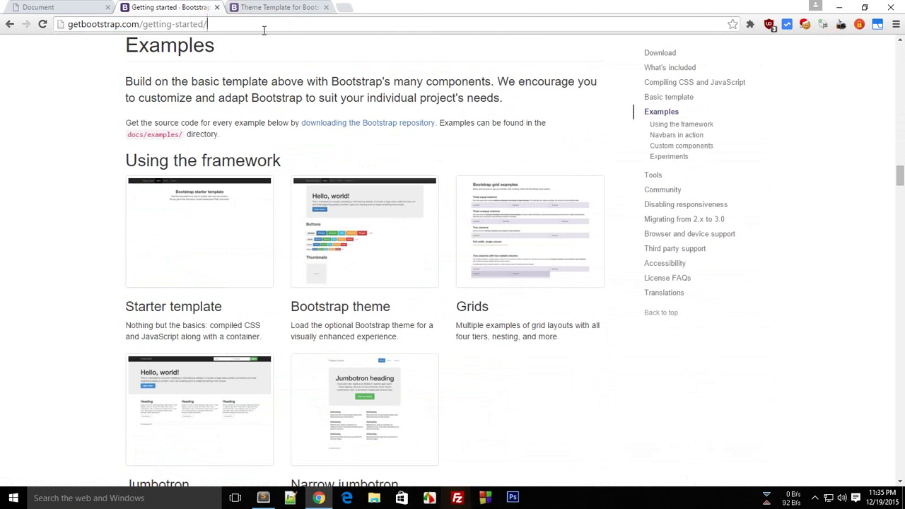
{"action": "key", "text": "ctrl+a"}
{"action": "left_click", "coordinate": [281, 7]}
Examine the theme example's navs, alerts, progress bars and list groups, and advance the slides in the Carousel.
{"action": "scroll", "coordinate": [406, 253], "scroll_direction": "down", "scroll_amount": 4}
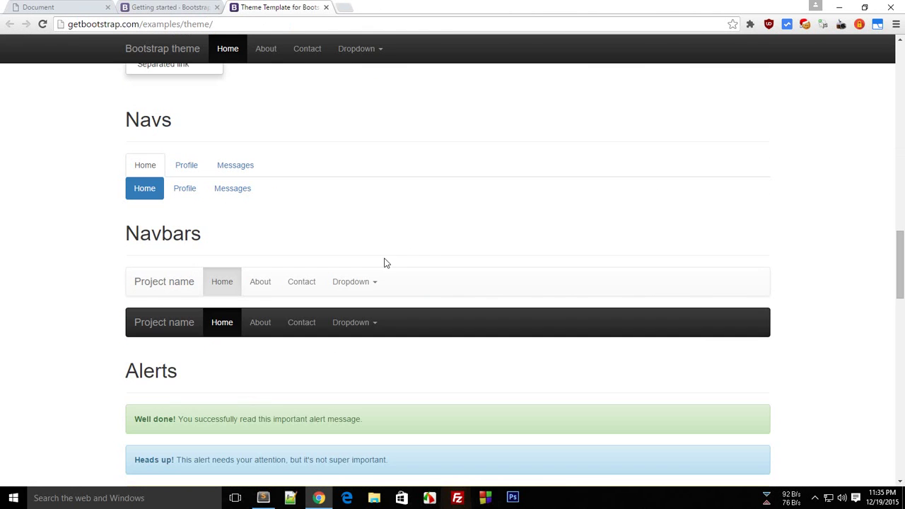
{"action": "scroll", "coordinate": [475, 285], "scroll_direction": "down", "scroll_amount": 6}
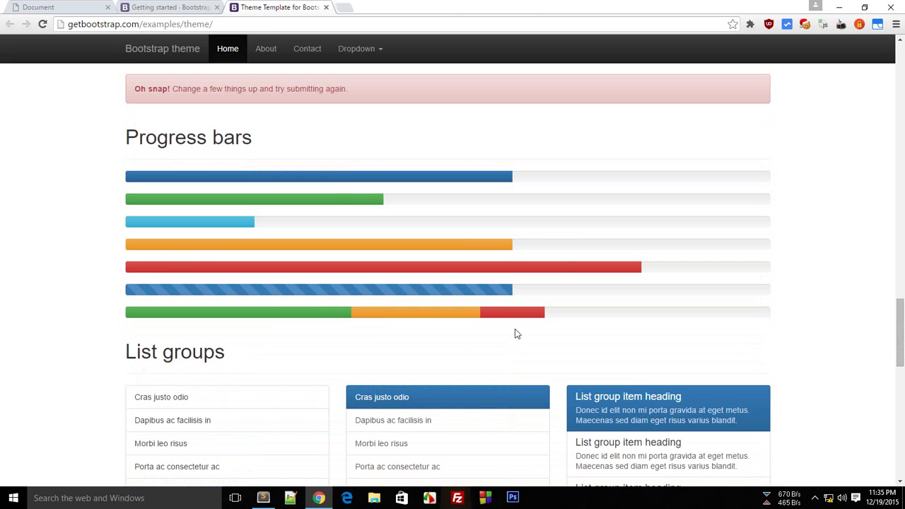
{"action": "scroll", "coordinate": [516, 333], "scroll_direction": "down", "scroll_amount": 2}
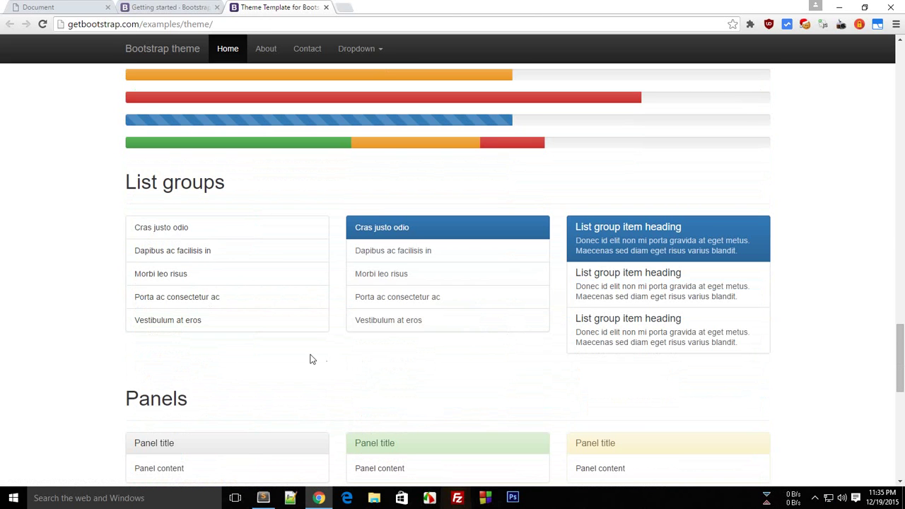
{"action": "scroll", "coordinate": [311, 357], "scroll_direction": "down", "scroll_amount": 7}
{"action": "scroll", "coordinate": [311, 350], "scroll_direction": "down", "scroll_amount": 1}
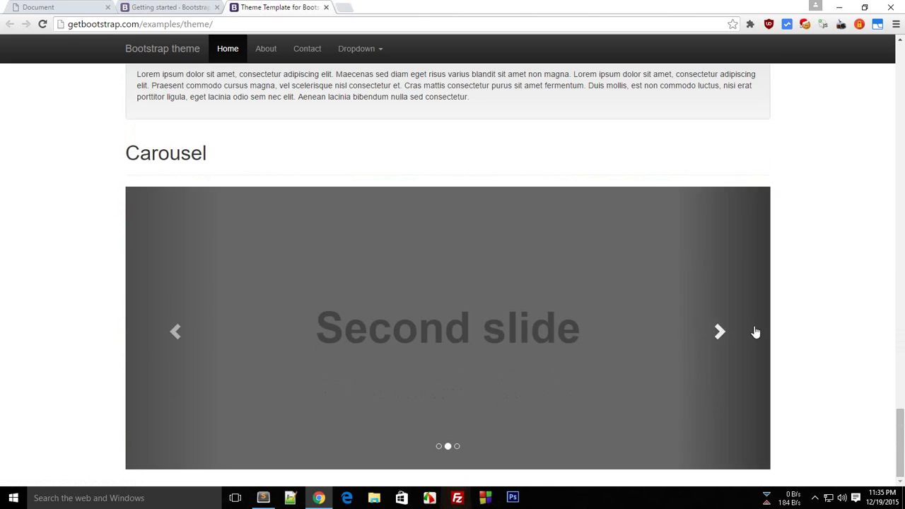
{"action": "left_click", "coordinate": [722, 333]}
{"action": "left_click", "coordinate": [721, 332]}
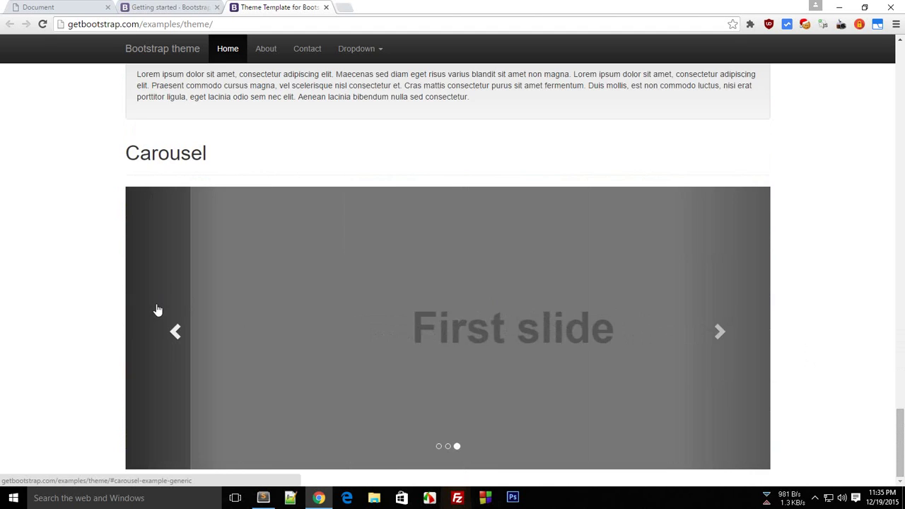
Examine the coloured panels and the Wells section of the theme example.
{"action": "scroll", "coordinate": [158, 309], "scroll_direction": "up", "scroll_amount": 5}
{"action": "left_click_drag", "start_coordinate": [546, 459], "coordinate": [208, 396]}
{"action": "left_click", "coordinate": [207, 396]}
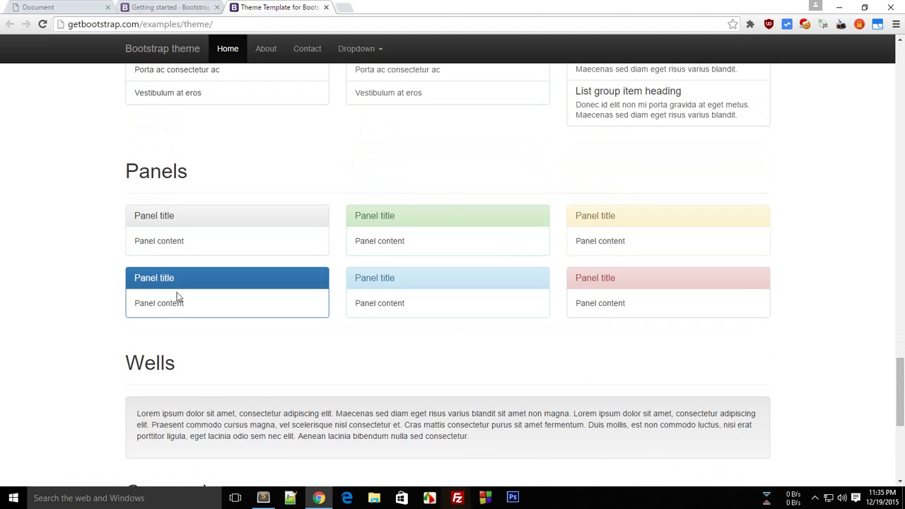
{"action": "scroll", "coordinate": [327, 385], "scroll_direction": "up", "scroll_amount": 1}
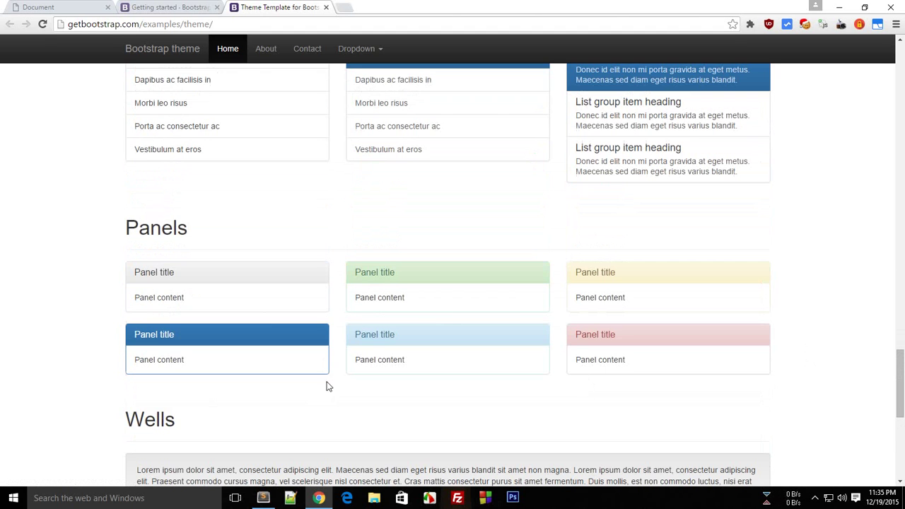
{"action": "double_click", "coordinate": [146, 420]}
{"action": "scroll", "coordinate": [273, 432], "scroll_direction": "down", "scroll_amount": 2}
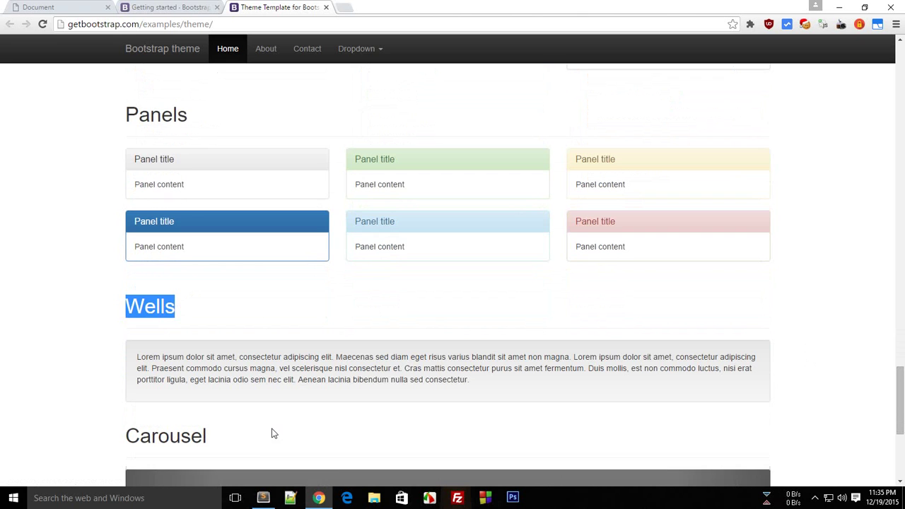
Review the progress bars and alerts again, and try the Dropdown menus in both sample navbars.
{"action": "scroll", "coordinate": [273, 431], "scroll_direction": "up", "scroll_amount": 5}
{"action": "scroll", "coordinate": [258, 273], "scroll_direction": "up", "scroll_amount": 4}
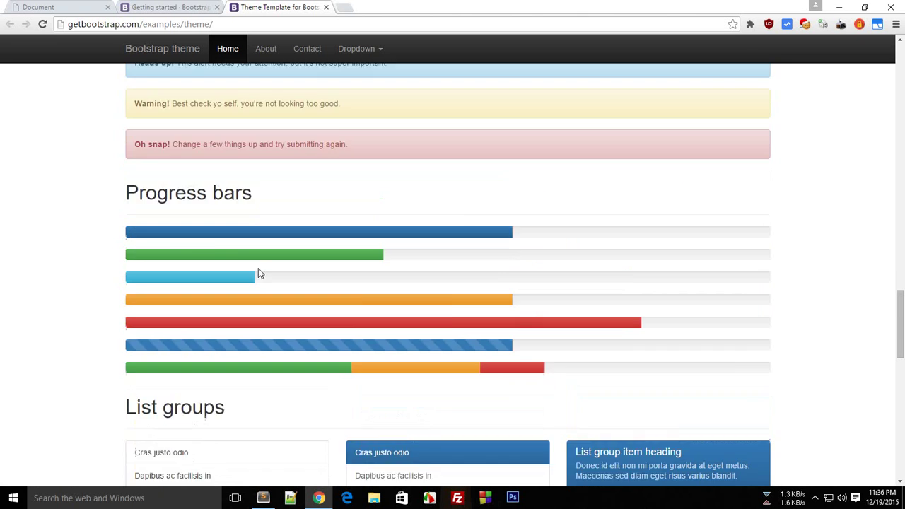
{"action": "scroll", "coordinate": [459, 333], "scroll_direction": "up", "scroll_amount": 3}
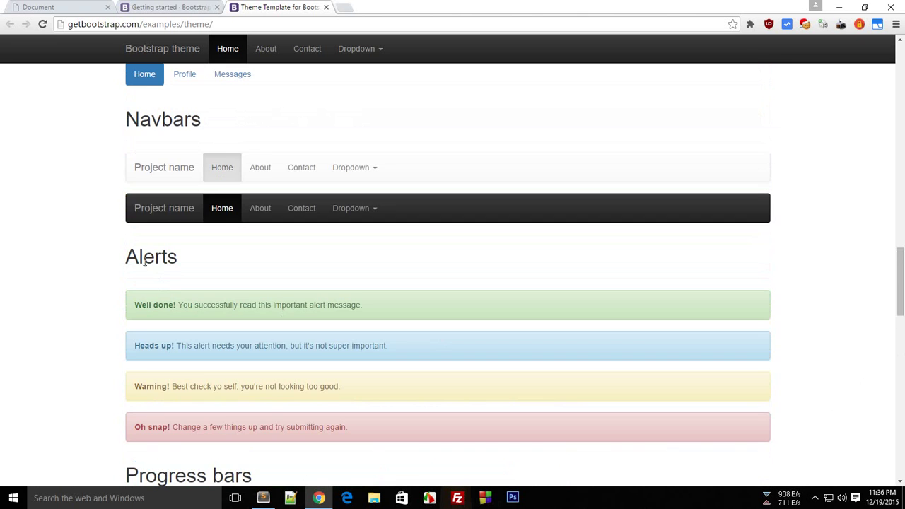
{"action": "left_click", "coordinate": [363, 210]}
{"action": "left_click", "coordinate": [370, 219]}
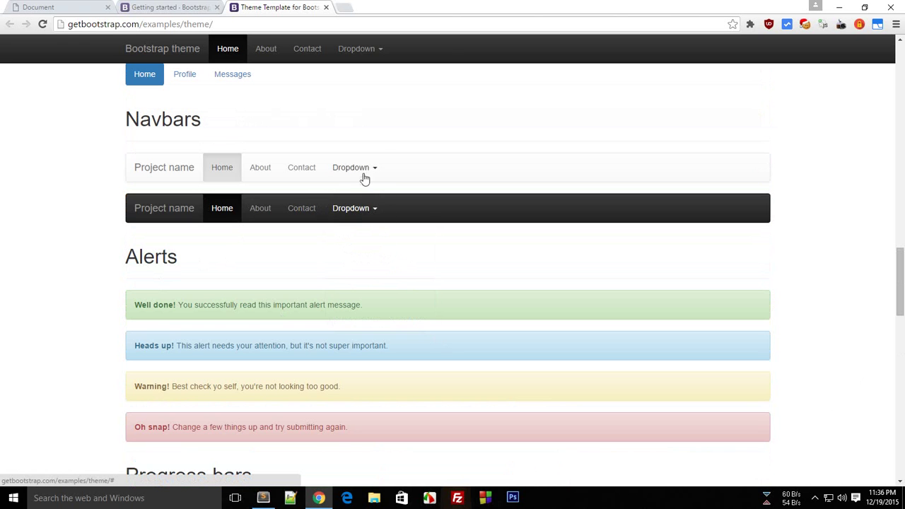
{"action": "left_click", "coordinate": [340, 170]}
{"action": "left_click", "coordinate": [554, 252]}
{"action": "scroll", "coordinate": [558, 259], "scroll_direction": "up", "scroll_amount": 5}
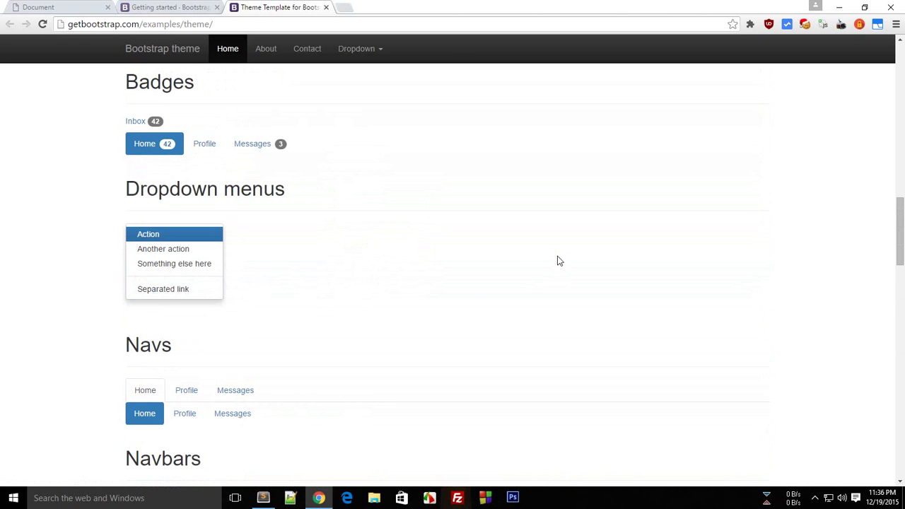
Close the theme example and open the Navbar example from the Examples section in a new tab.
{"action": "middle_click", "coordinate": [263, 6]}
{"action": "scroll", "coordinate": [441, 315], "scroll_direction": "down", "scroll_amount": 3}
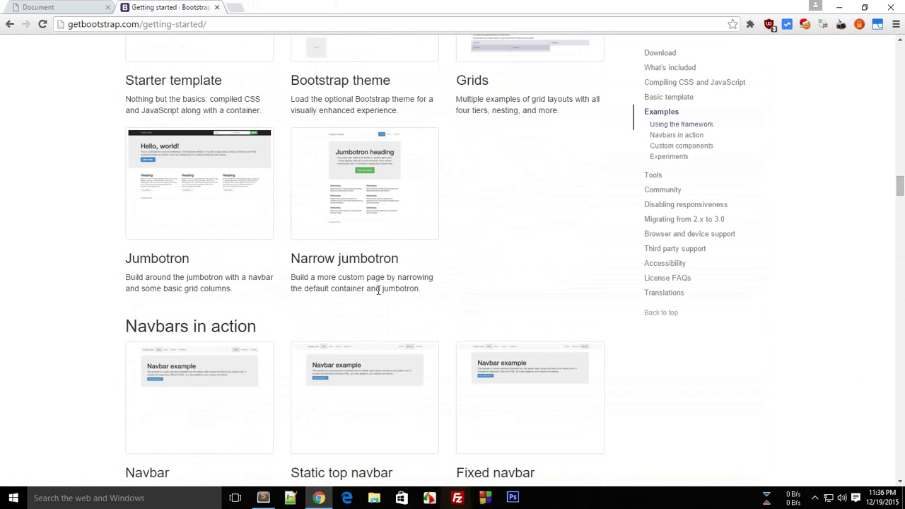
{"action": "scroll", "coordinate": [135, 208], "scroll_direction": "down", "scroll_amount": 2}
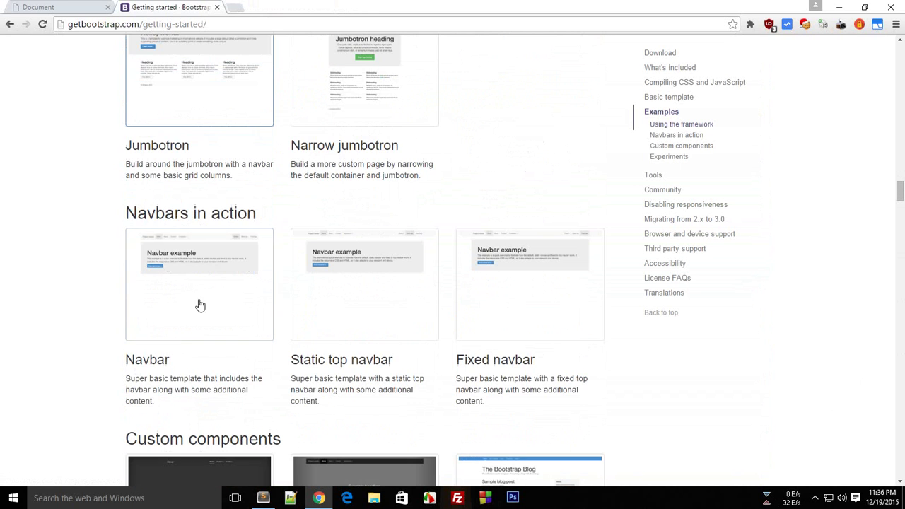
{"action": "middle_click", "coordinate": [229, 313]}
{"action": "scroll", "coordinate": [314, 341], "scroll_direction": "down", "scroll_amount": 3}
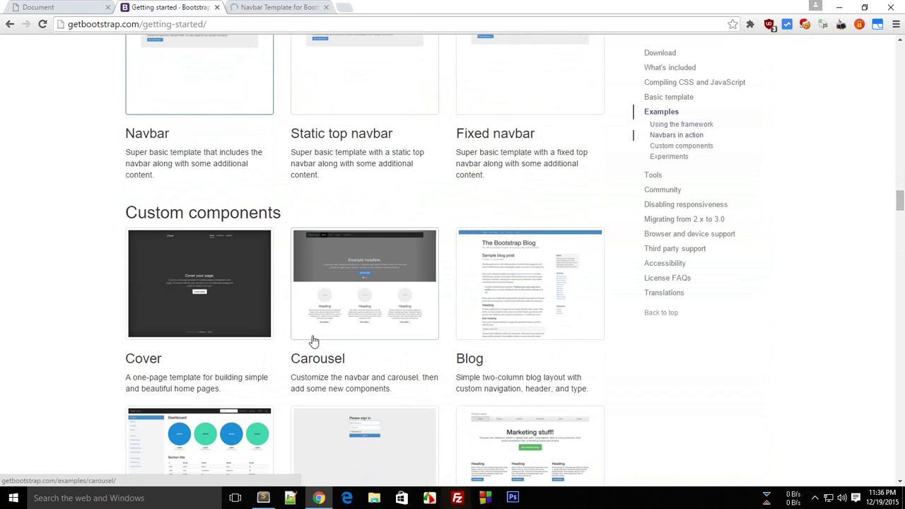
Open the Cover example in a new tab, view it and try its Features link.
{"action": "middle_click", "coordinate": [201, 293]}
{"action": "scroll", "coordinate": [20, 263], "scroll_direction": "down", "scroll_amount": 3}
{"action": "left_click", "coordinate": [367, 8]}
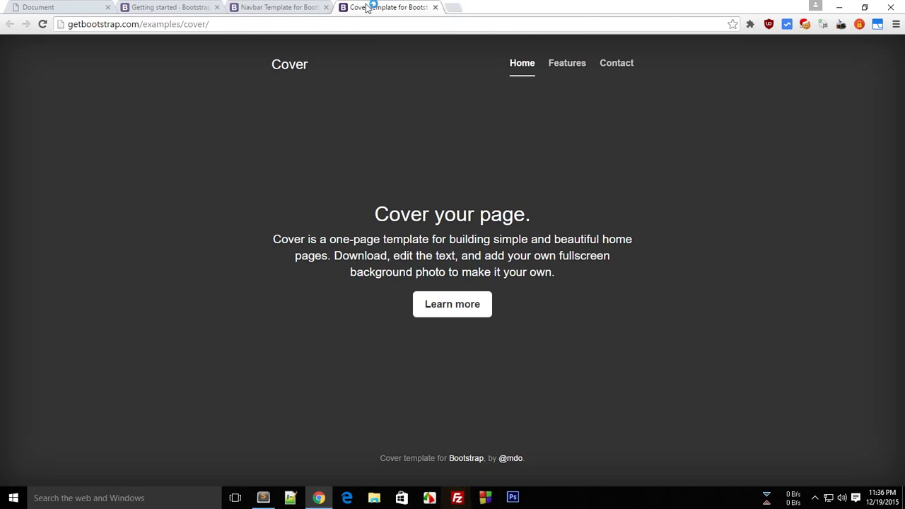
{"action": "left_click", "coordinate": [574, 65]}
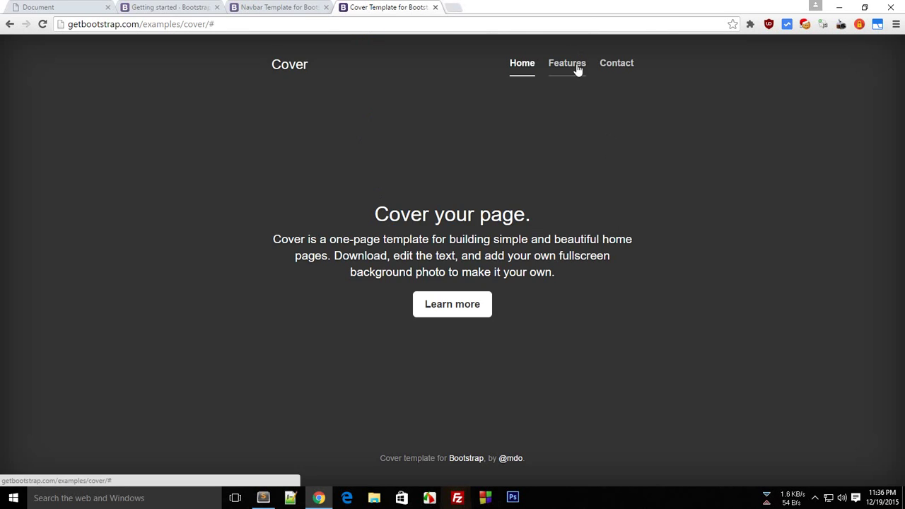
Close the Cover and Navbar examples and look through the remaining custom components, Experiments, Tools and Community sections.
{"action": "middle_click", "coordinate": [380, 5]}
{"action": "middle_click", "coordinate": [277, 6]}
{"action": "scroll", "coordinate": [380, 256], "scroll_direction": "down", "scroll_amount": 8}
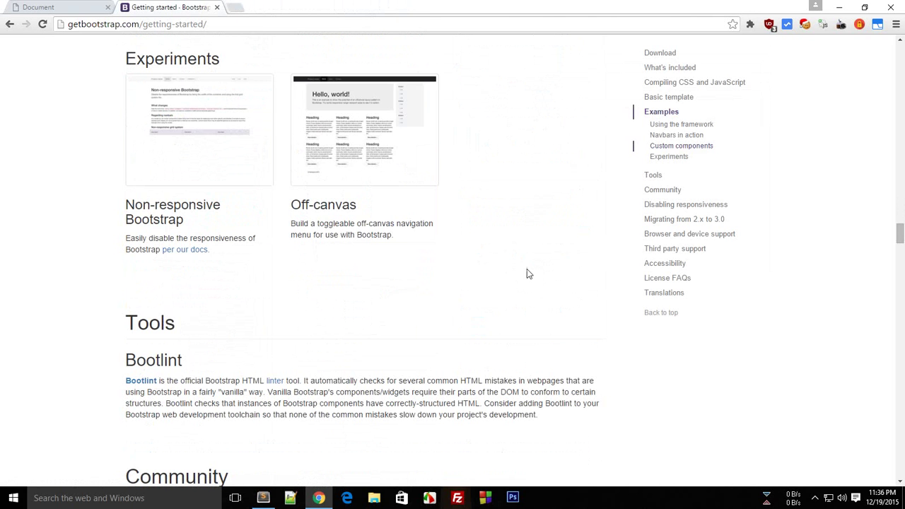
{"action": "scroll", "coordinate": [527, 273], "scroll_direction": "down", "scroll_amount": 4}
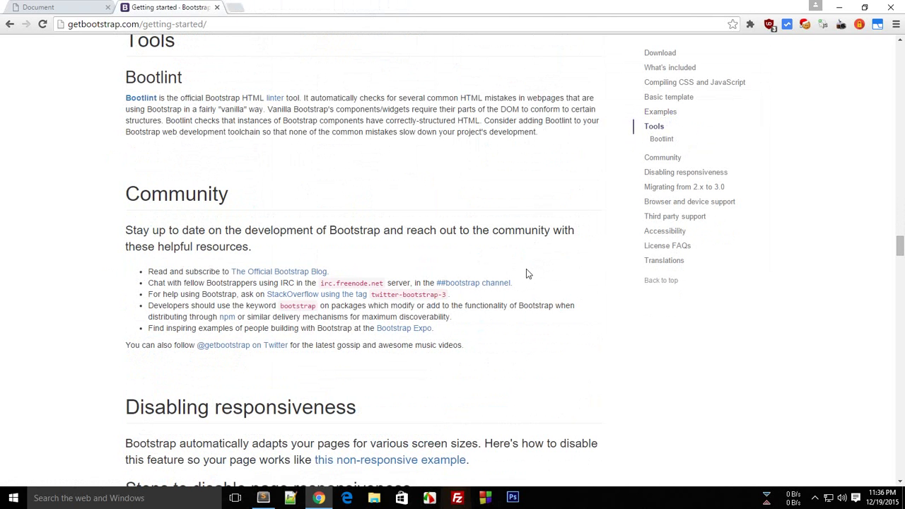
{"action": "scroll", "coordinate": [527, 274], "scroll_direction": "up", "scroll_amount": 9}
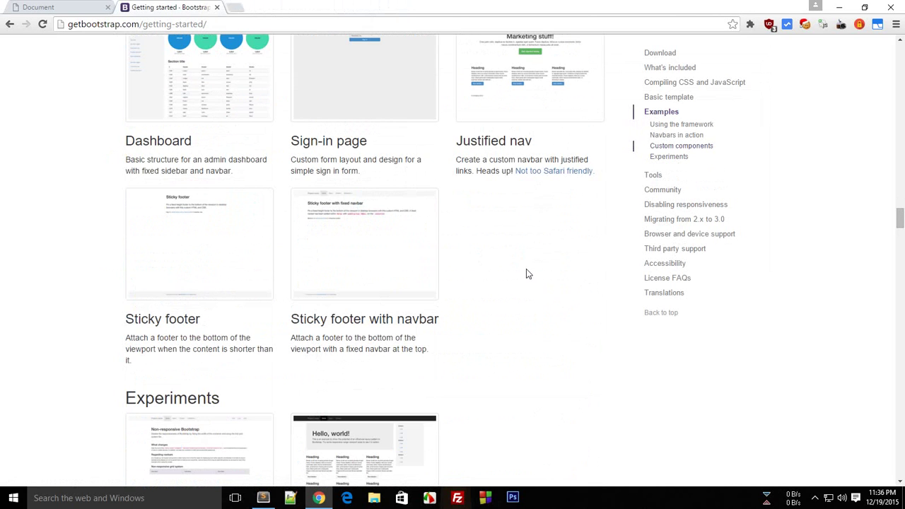
Open the Jumbotron example from the Using the framework section in a new tab and switch to it.
{"action": "scroll", "coordinate": [526, 274], "scroll_direction": "up", "scroll_amount": 5}
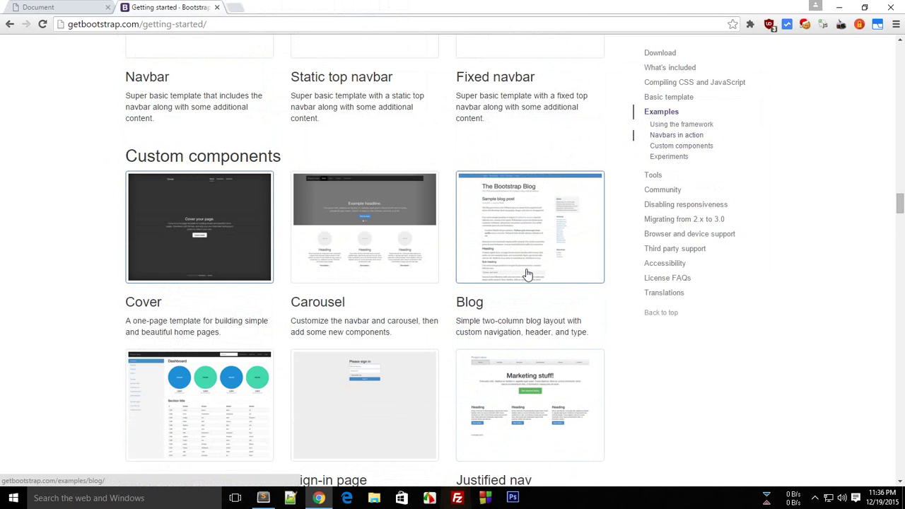
{"action": "scroll", "coordinate": [527, 274], "scroll_direction": "up", "scroll_amount": 8}
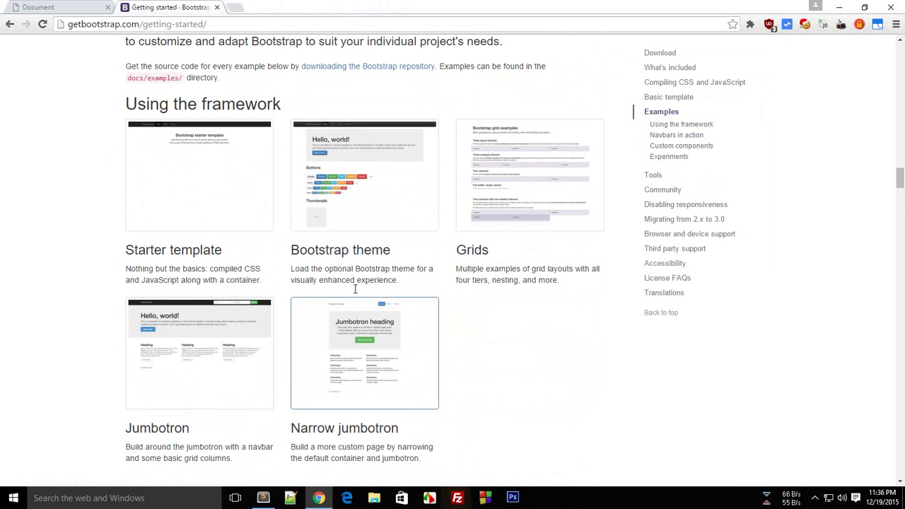
{"action": "scroll", "coordinate": [394, 311], "scroll_direction": "down", "scroll_amount": 2}
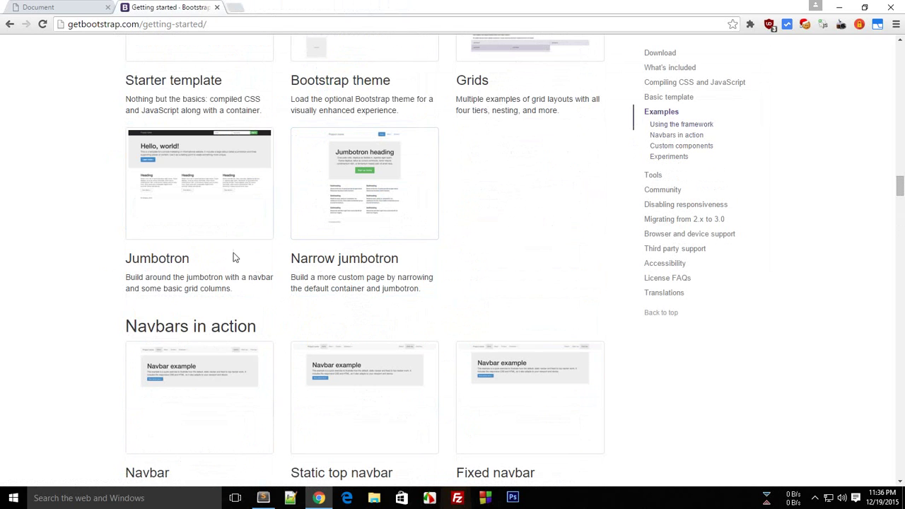
{"action": "middle_click", "coordinate": [194, 176]}
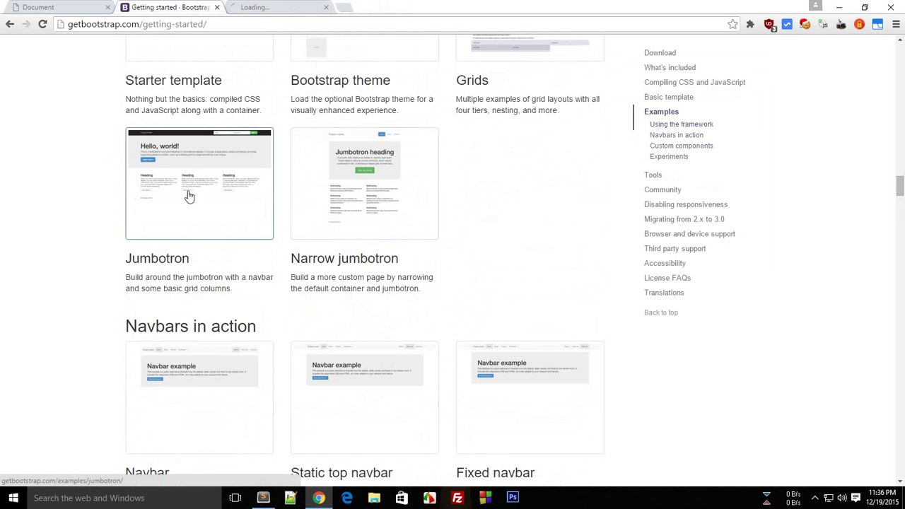
{"action": "left_click", "coordinate": [252, 7]}
Open the developer tools on the Jumbotron page's footer, shrink their pane and look through the template above it.
{"action": "right_click", "coordinate": [549, 418]}
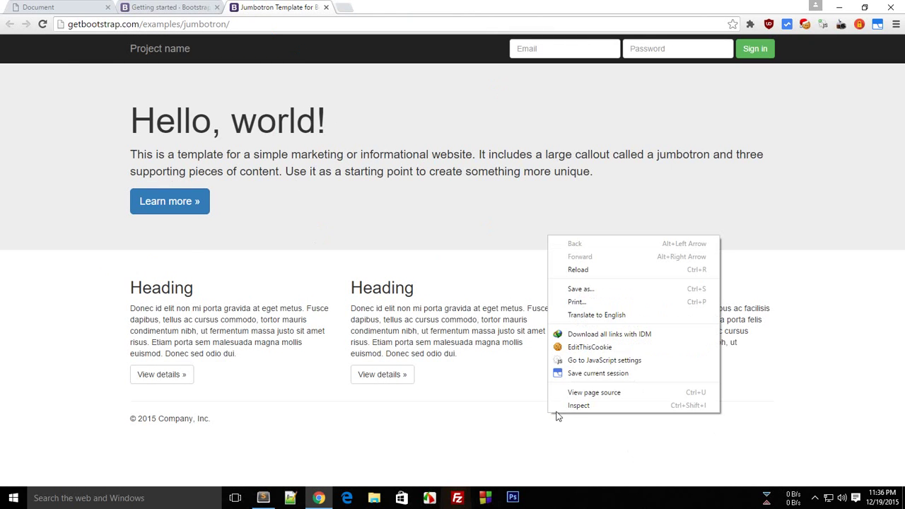
{"action": "left_click", "coordinate": [558, 408]}
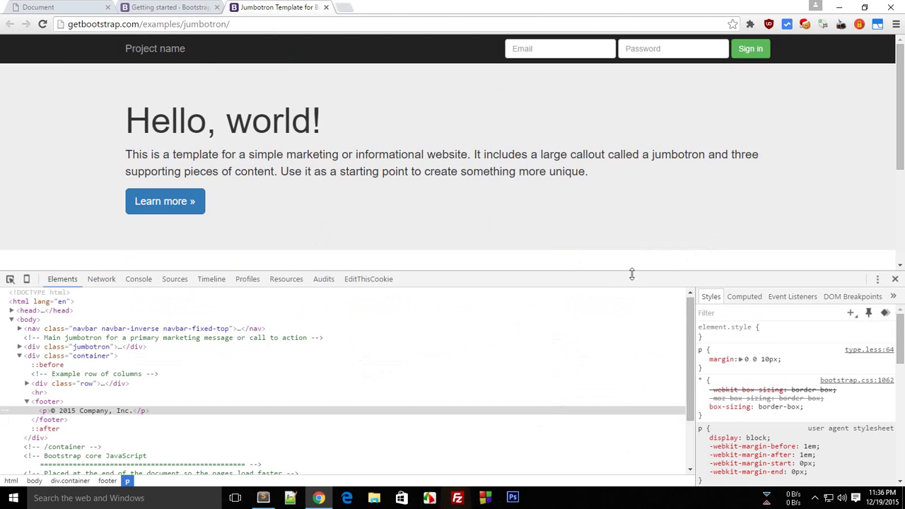
{"action": "left_click_drag", "start_coordinate": [632, 272], "coordinate": [630, 300]}
{"action": "scroll", "coordinate": [365, 244], "scroll_direction": "down", "scroll_amount": 2}
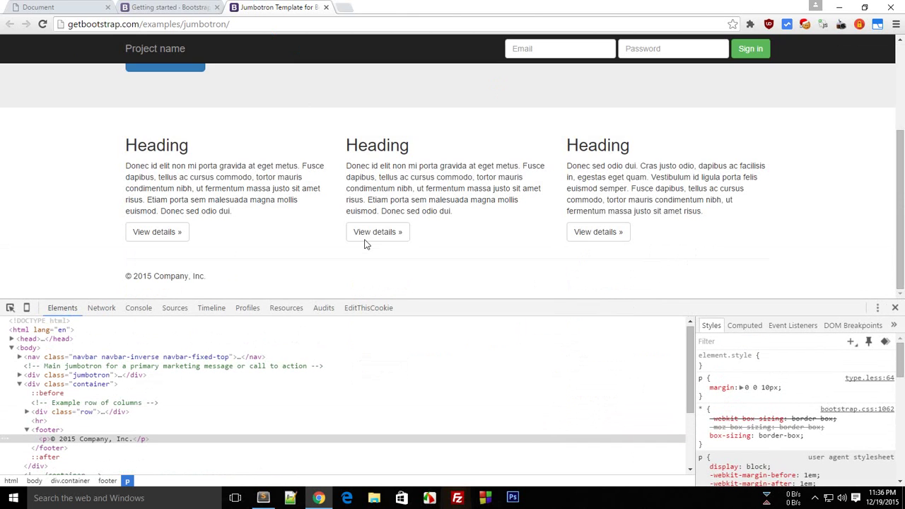
{"action": "scroll", "coordinate": [470, 278], "scroll_direction": "up", "scroll_amount": 2}
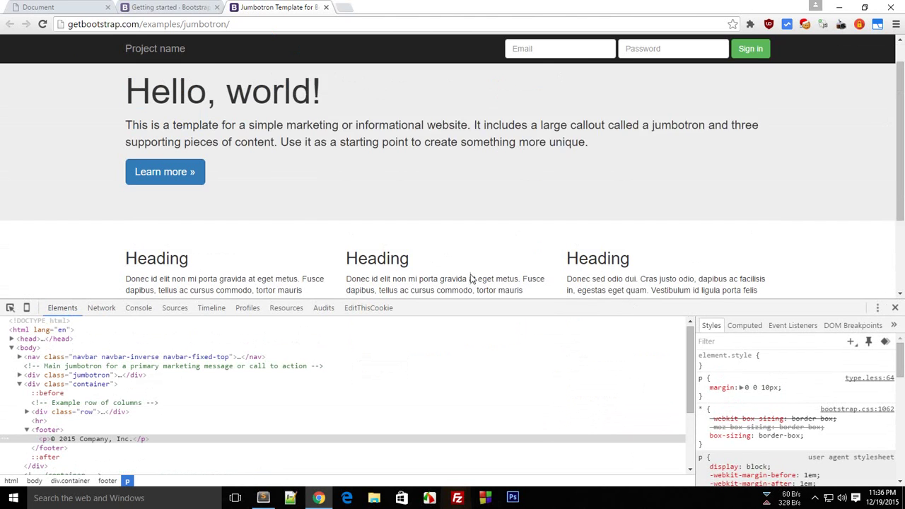
{"action": "scroll", "coordinate": [470, 278], "scroll_direction": "up", "scroll_amount": 1}
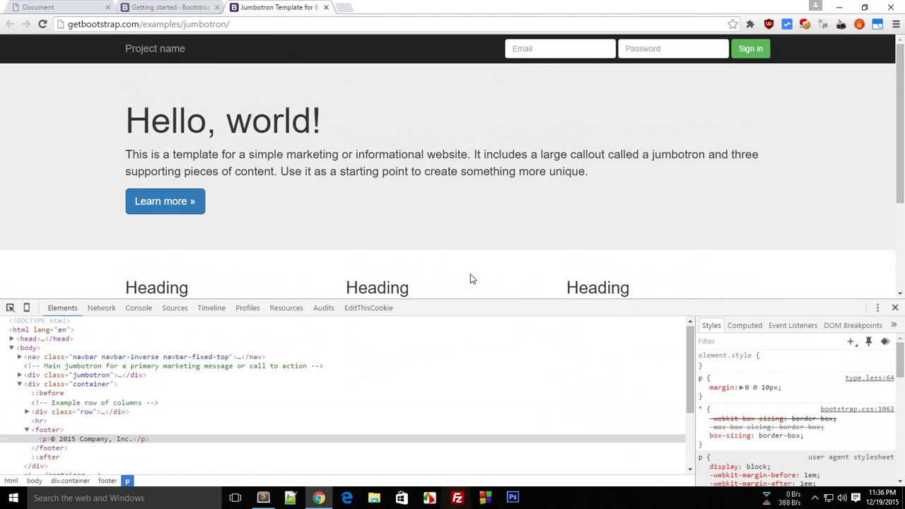
{"action": "scroll", "coordinate": [472, 276], "scroll_direction": "down", "scroll_amount": 2}
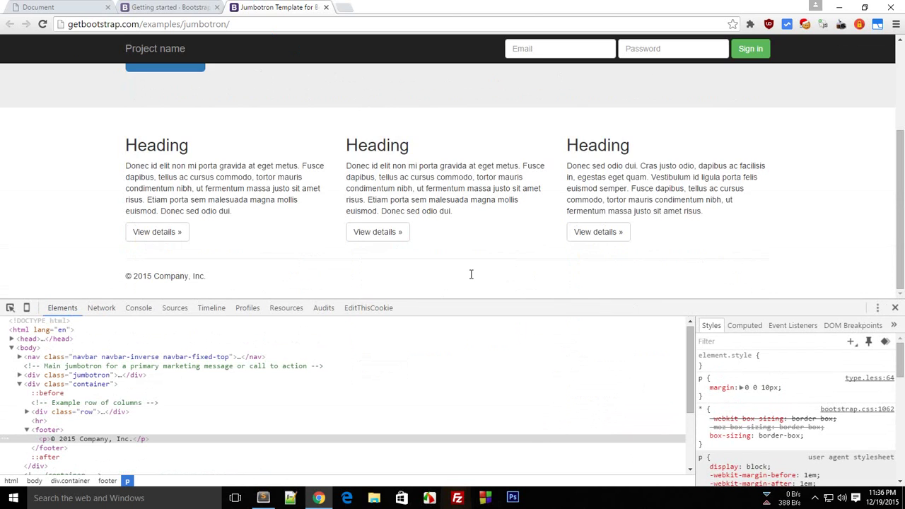
{"action": "scroll", "coordinate": [471, 275], "scroll_direction": "up", "scroll_amount": 2}
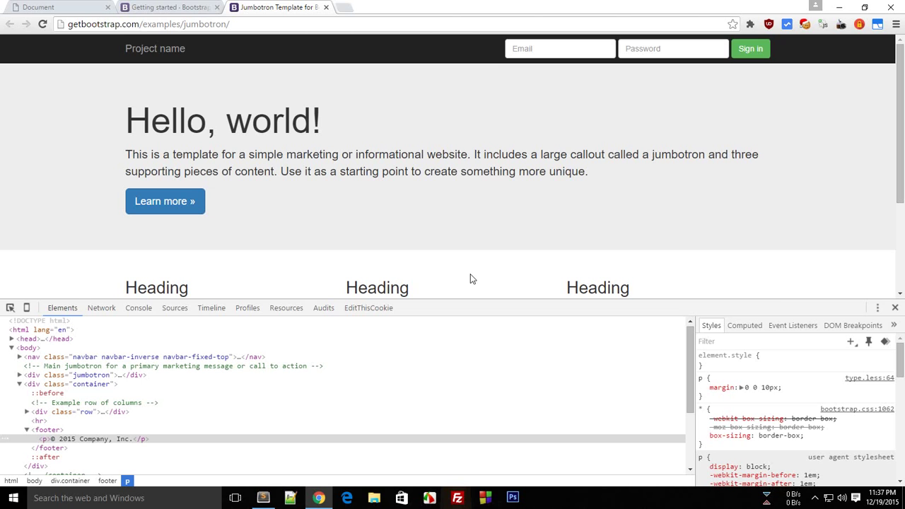
{"action": "left_click", "coordinate": [877, 309]}
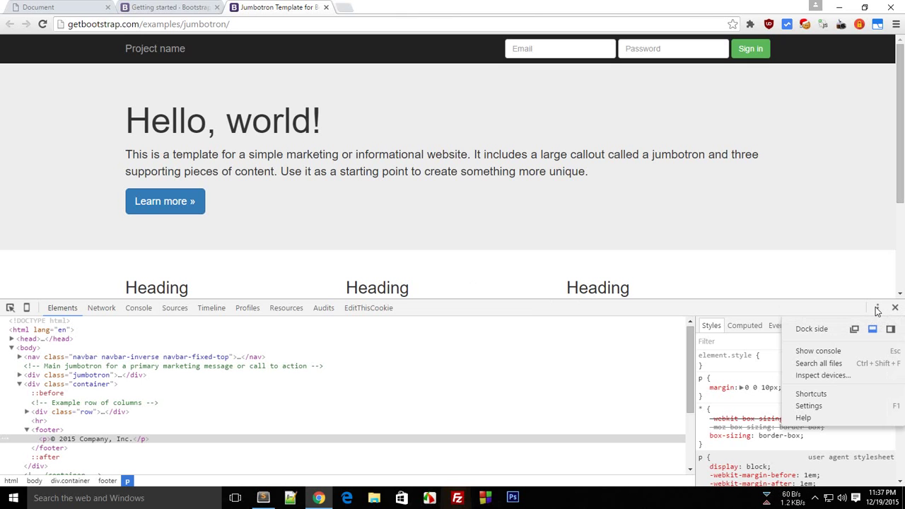
{"action": "left_click", "coordinate": [877, 309]}
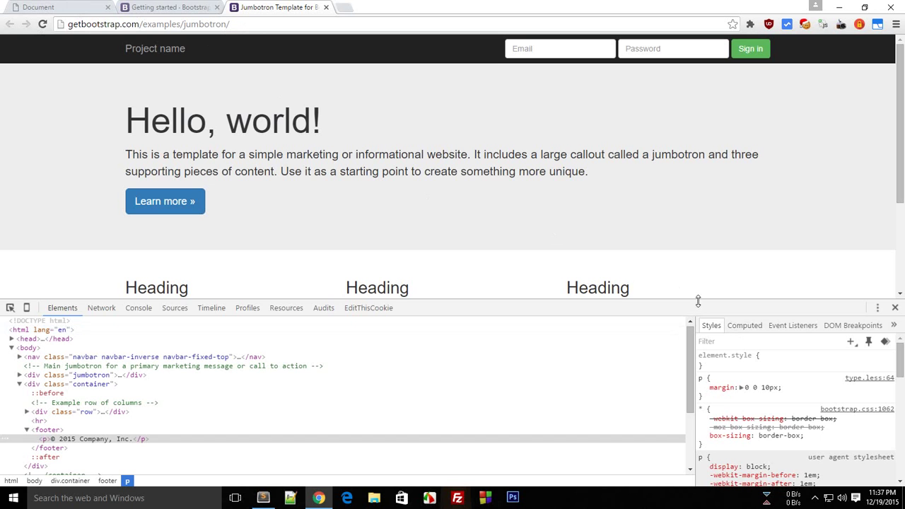
{"action": "left_click_drag", "start_coordinate": [693, 300], "coordinate": [693, 296]}
{"action": "scroll", "coordinate": [678, 259], "scroll_direction": "down", "scroll_amount": 2}
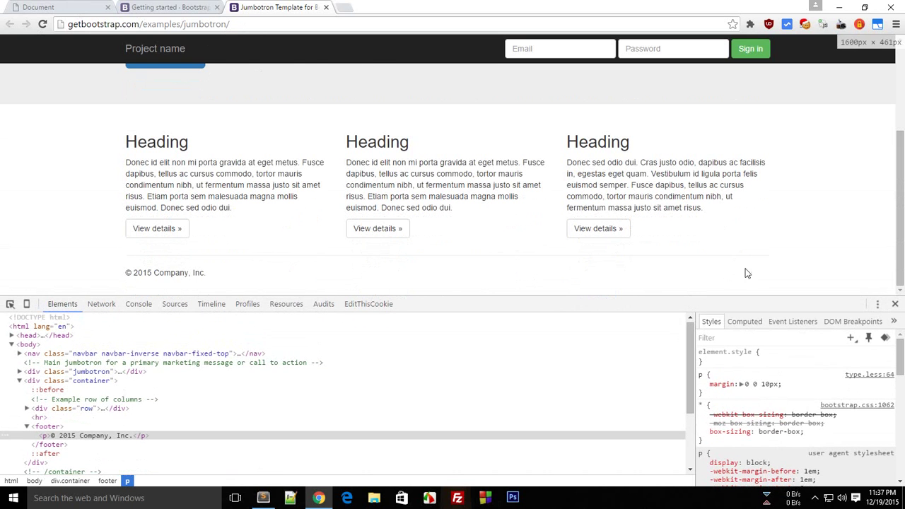
Dock the developer tools beside the page to view the template at a narrow width, and return them to the bottom dock.
{"action": "left_click", "coordinate": [877, 304]}
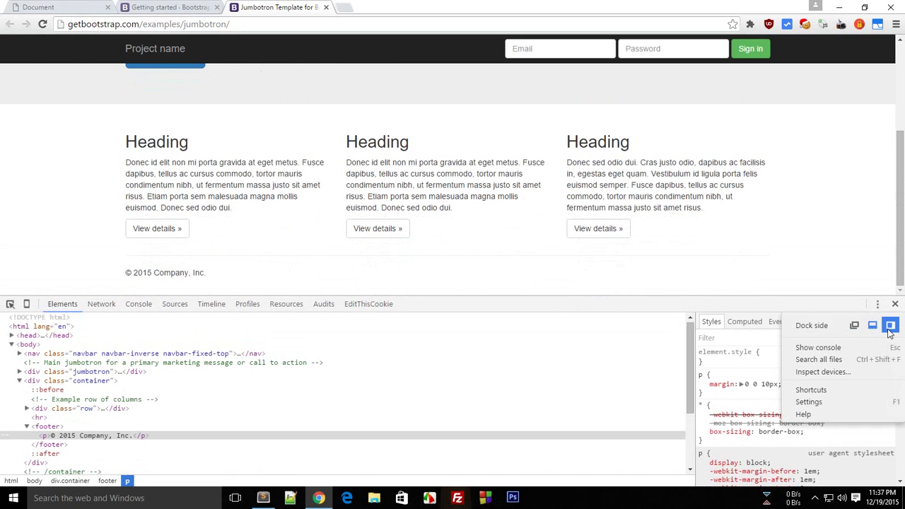
{"action": "left_click", "coordinate": [890, 326]}
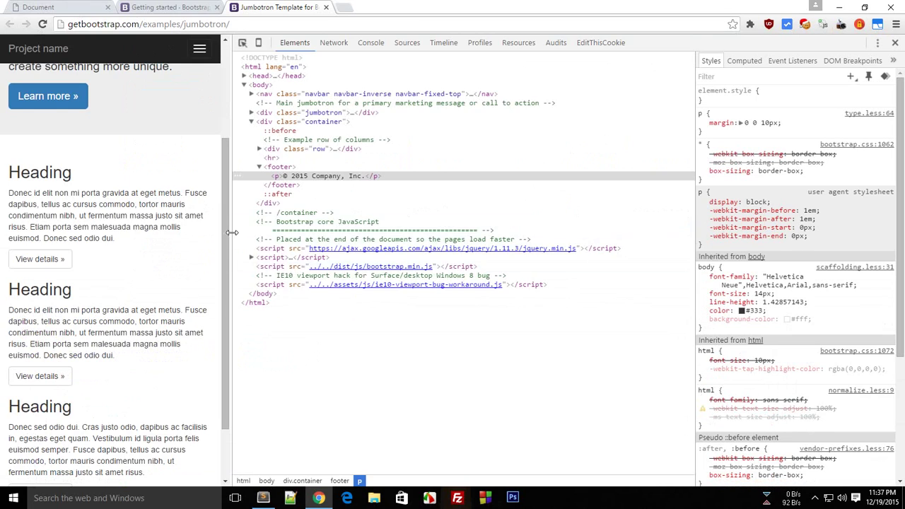
{"action": "left_click_drag", "start_coordinate": [230, 233], "coordinate": [278, 249]}
{"action": "scroll", "coordinate": [214, 255], "scroll_direction": "up", "scroll_amount": 2}
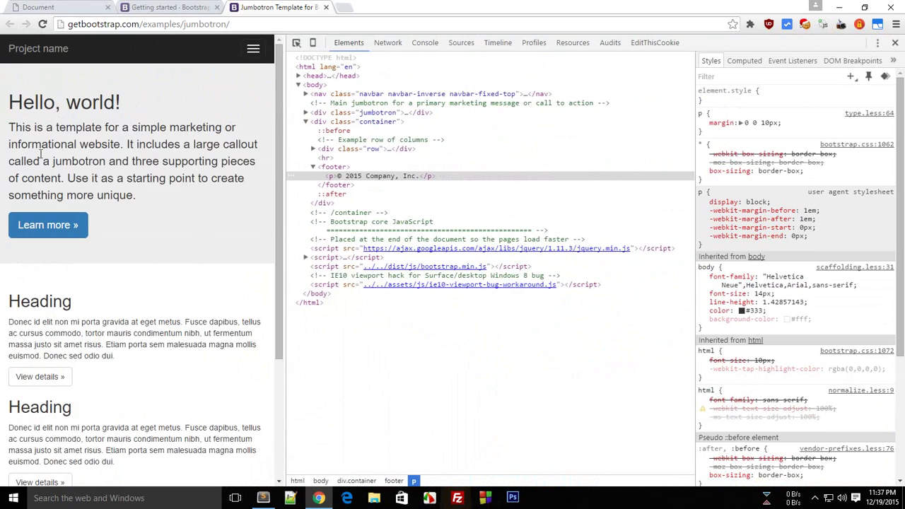
{"action": "scroll", "coordinate": [223, 144], "scroll_direction": "down", "scroll_amount": 5}
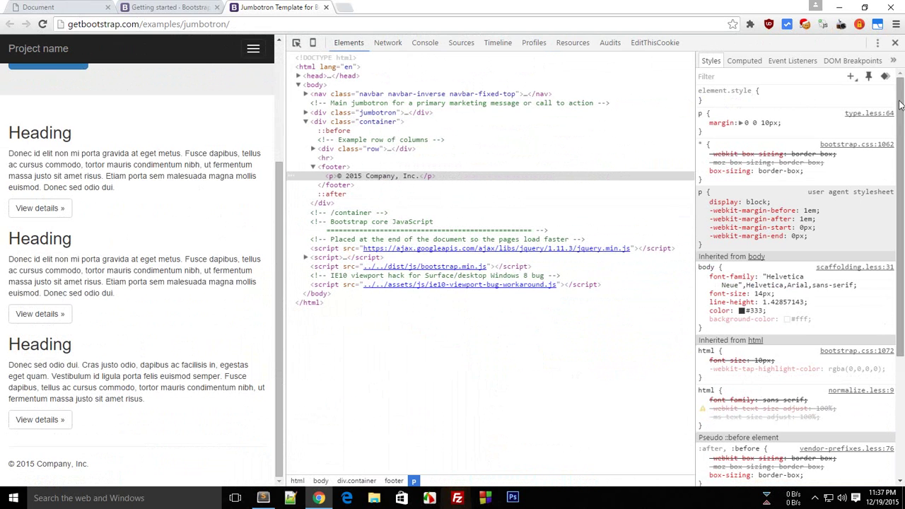
{"action": "left_click", "coordinate": [877, 47]}
{"action": "left_click", "coordinate": [873, 63]}
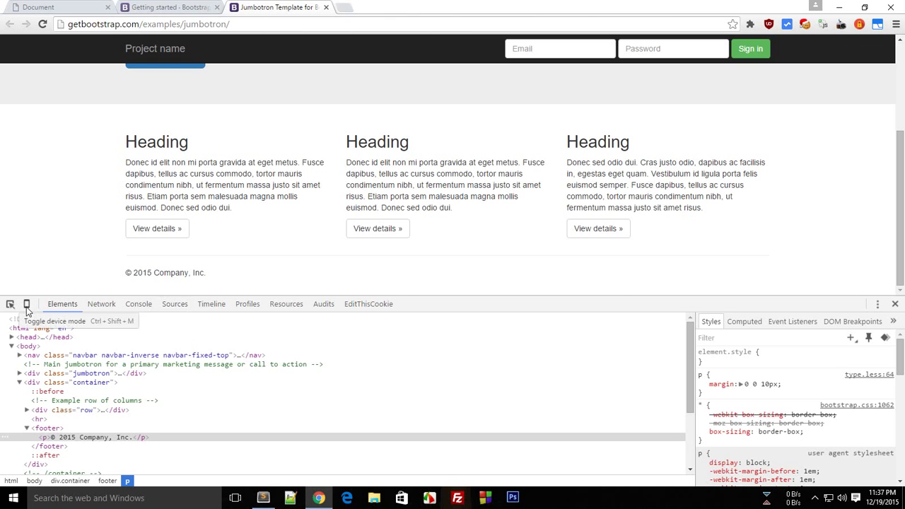
Turn on device mode and undock the developer tools into a separate, minimized window.
{"action": "left_click", "coordinate": [27, 305]}
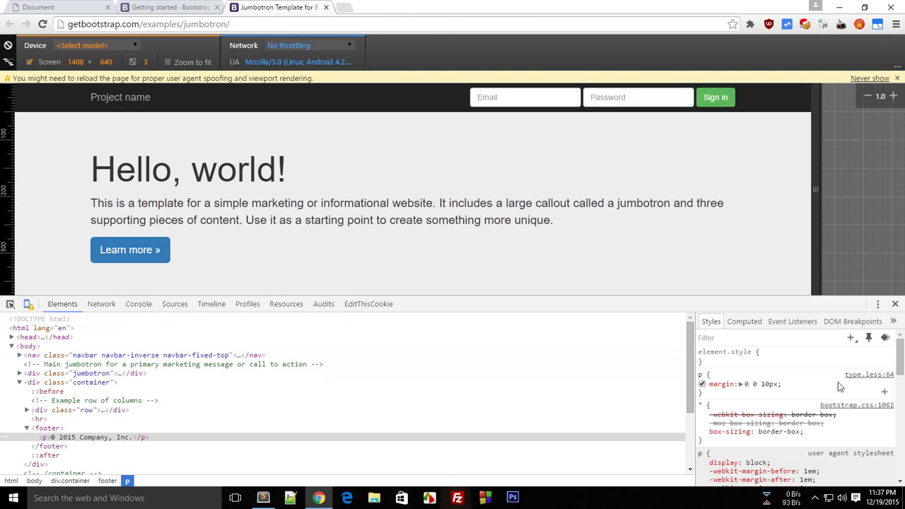
{"action": "left_click", "coordinate": [878, 305]}
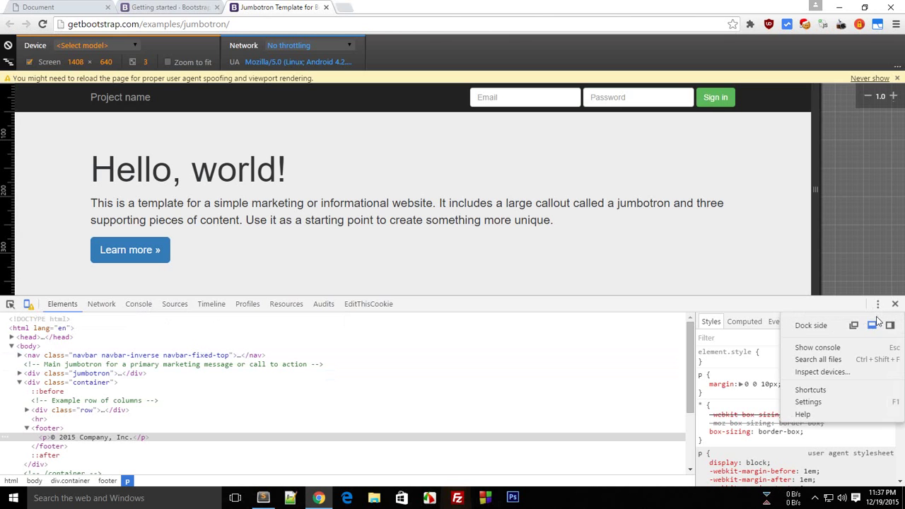
{"action": "left_click", "coordinate": [855, 325]}
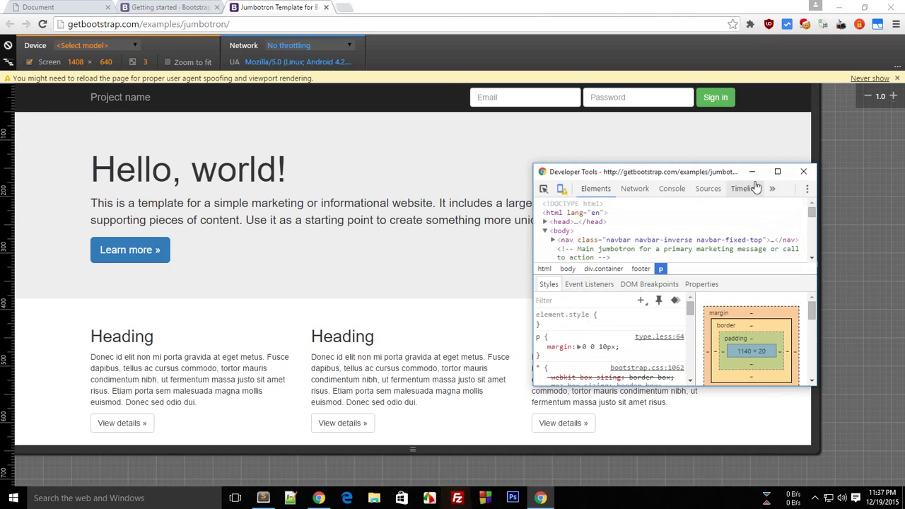
{"action": "left_click", "coordinate": [752, 172]}
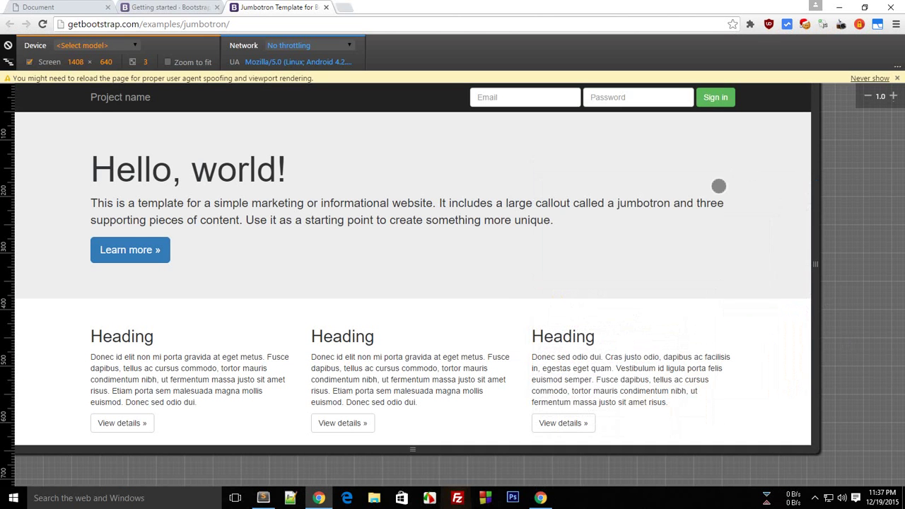
Emulate an Apple iPhone 4 for the Jumbotron example and reload the page.
{"action": "left_click", "coordinate": [125, 45]}
{"action": "scroll", "coordinate": [118, 136], "scroll_direction": "down", "scroll_amount": 3}
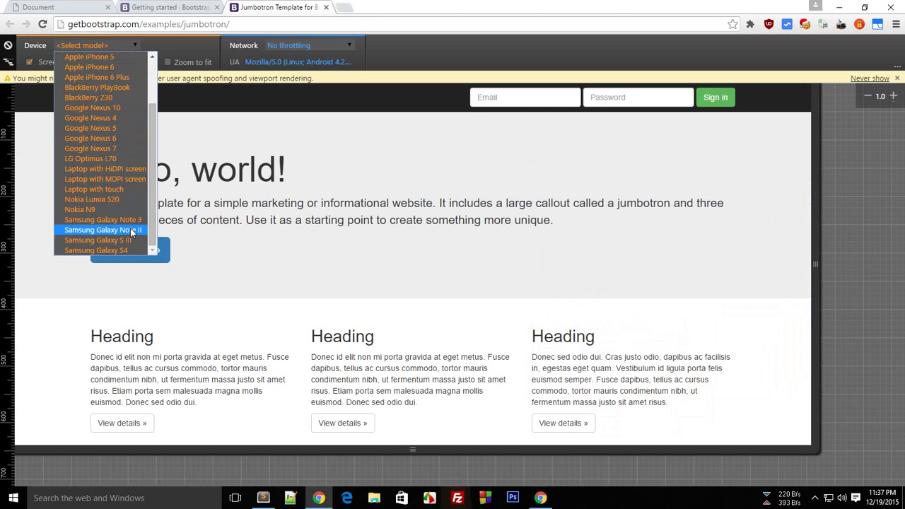
{"action": "scroll", "coordinate": [105, 140], "scroll_direction": "up", "scroll_amount": 3}
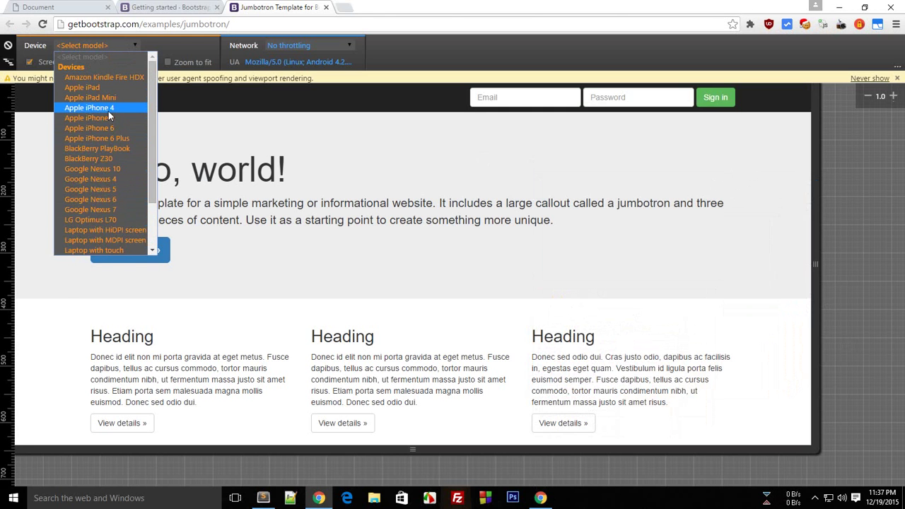
{"action": "left_click", "coordinate": [108, 109]}
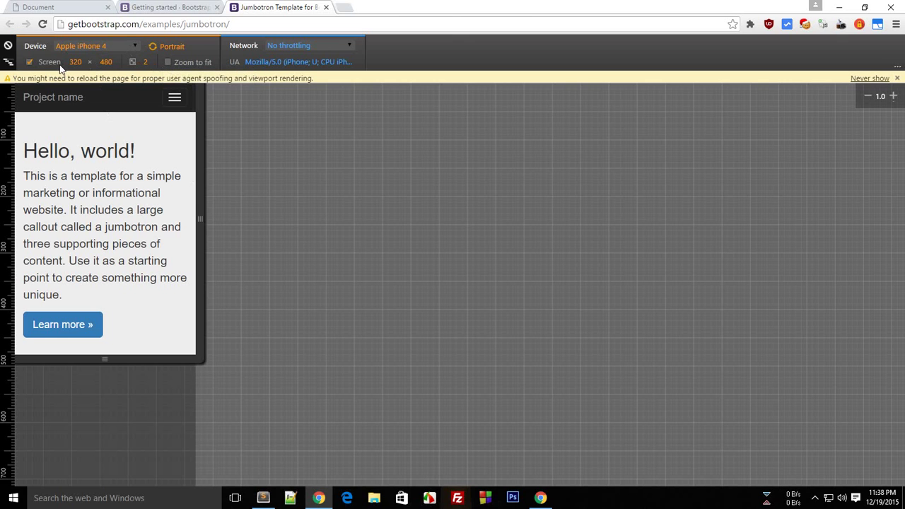
{"action": "left_click", "coordinate": [196, 26]}
{"action": "key", "text": "Return"}
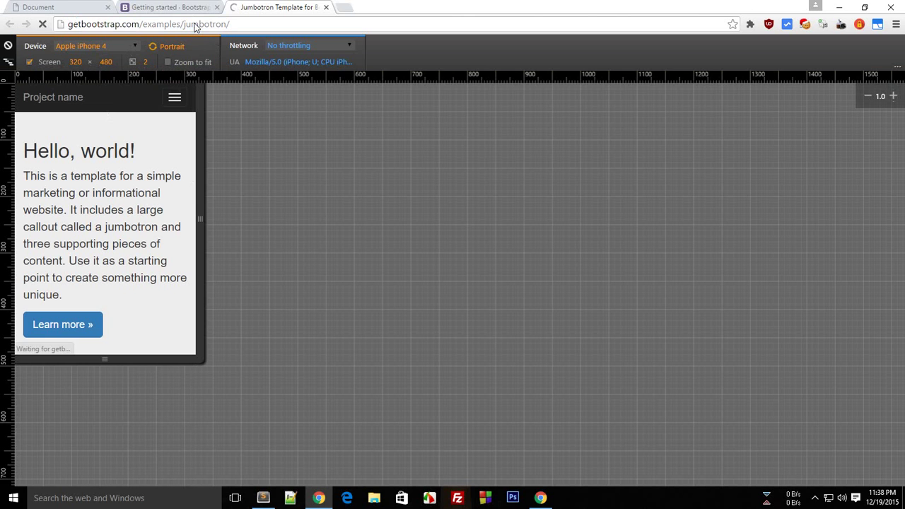
Look through the Jumbotron template's phone layout and expand its collapsed navbar menu.
{"action": "scroll", "coordinate": [176, 138], "scroll_direction": "down", "scroll_amount": 8}
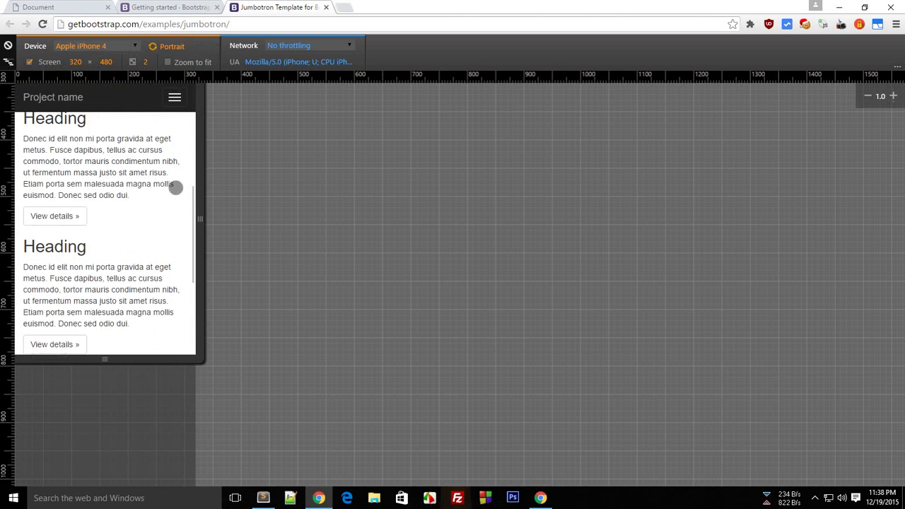
{"action": "scroll", "coordinate": [115, 181], "scroll_direction": "up", "scroll_amount": 7}
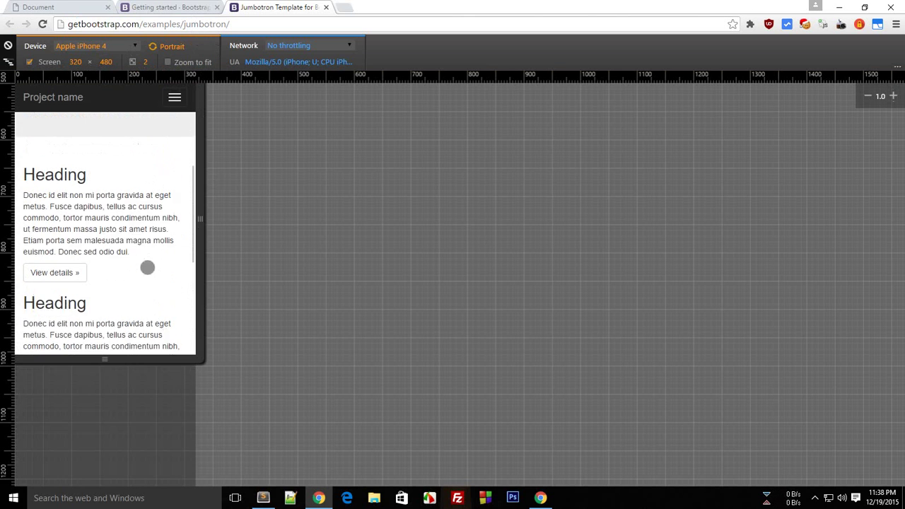
{"action": "scroll", "coordinate": [134, 219], "scroll_direction": "up", "scroll_amount": 1}
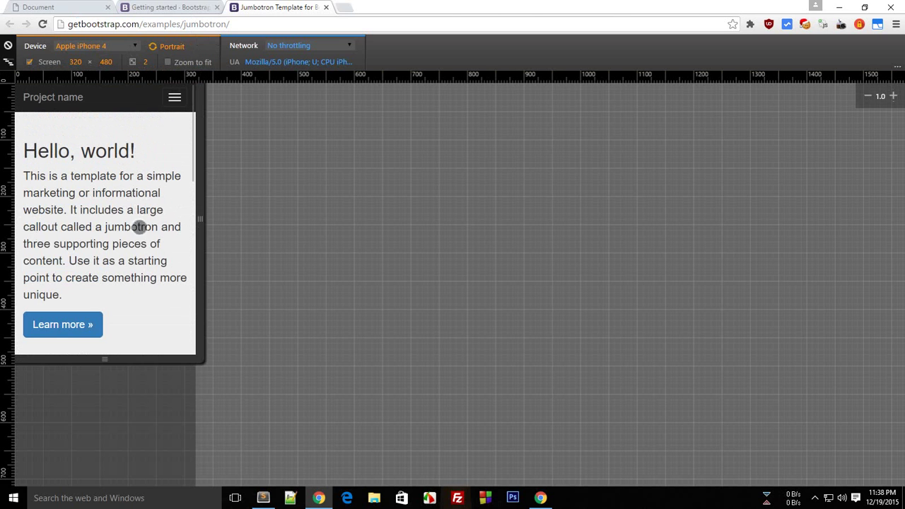
{"action": "scroll", "coordinate": [140, 270], "scroll_direction": "down", "scroll_amount": 8}
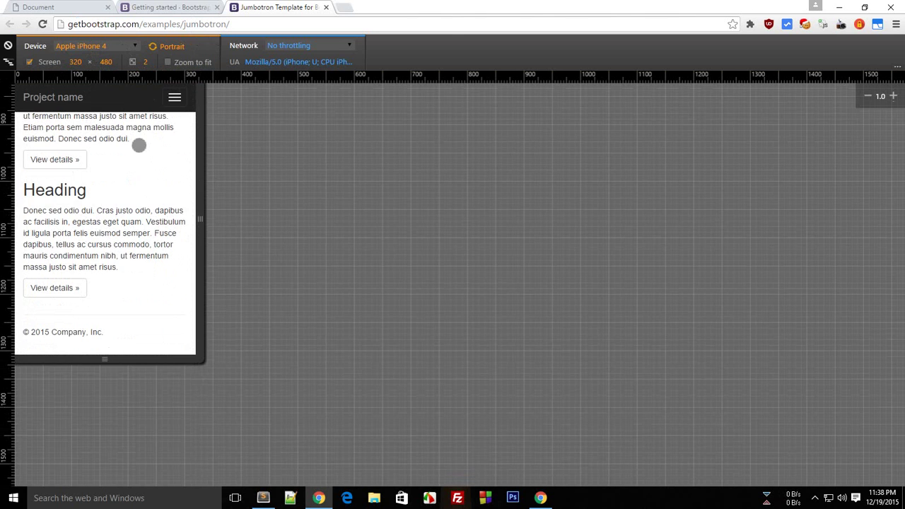
{"action": "left_click_drag", "start_coordinate": [137, 142], "coordinate": [133, 201]}
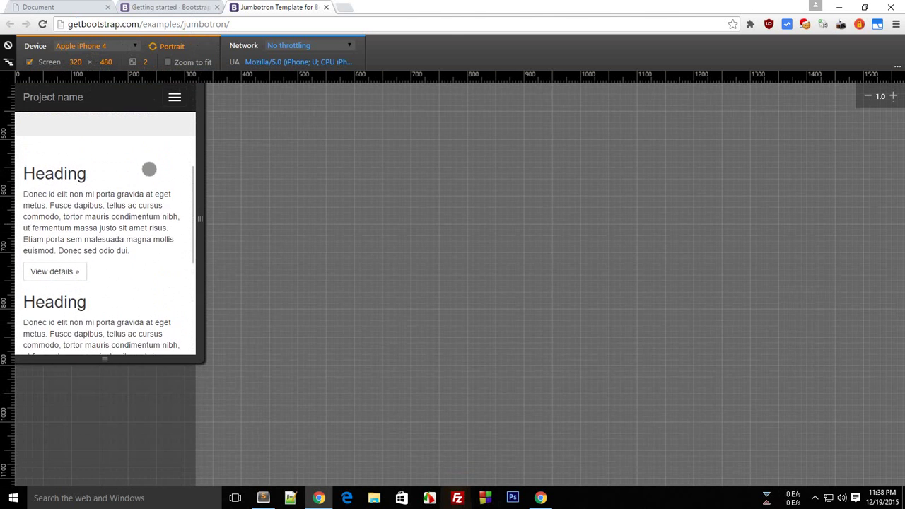
{"action": "left_click_drag", "start_coordinate": [147, 170], "coordinate": [154, 238]}
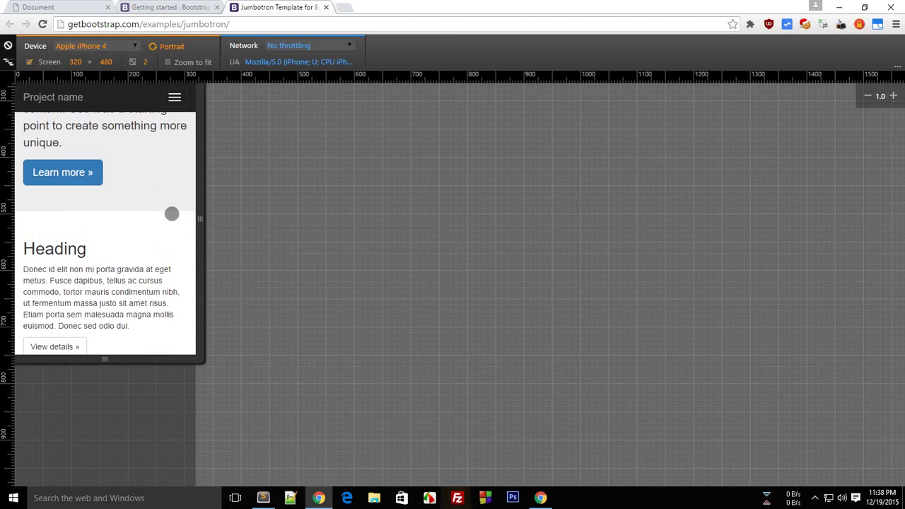
{"action": "left_click_drag", "start_coordinate": [135, 174], "coordinate": [127, 290]}
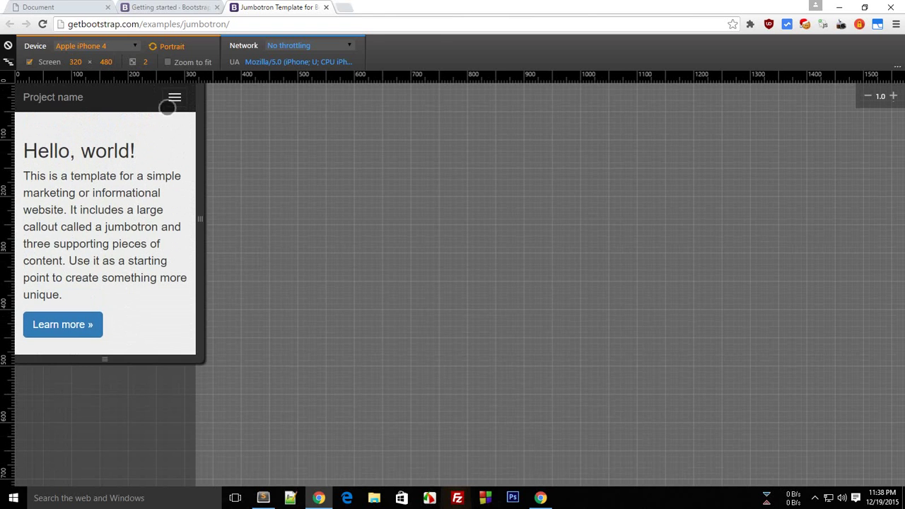
{"action": "left_click", "coordinate": [177, 103]}
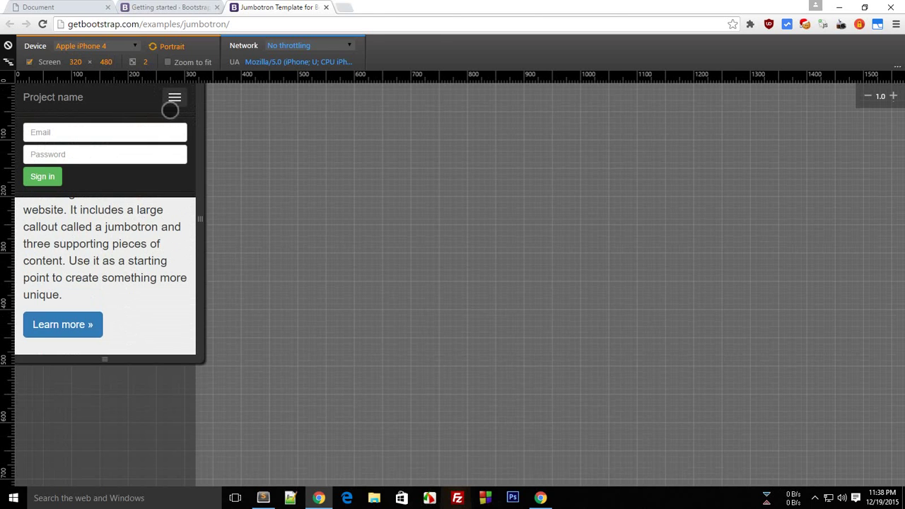
Toggle the phone layout's navbar menu until it is collapsed, and widen the emulated screen to about 1562 pixels.
{"action": "left_click", "coordinate": [75, 138]}
{"action": "left_click", "coordinate": [176, 99]}
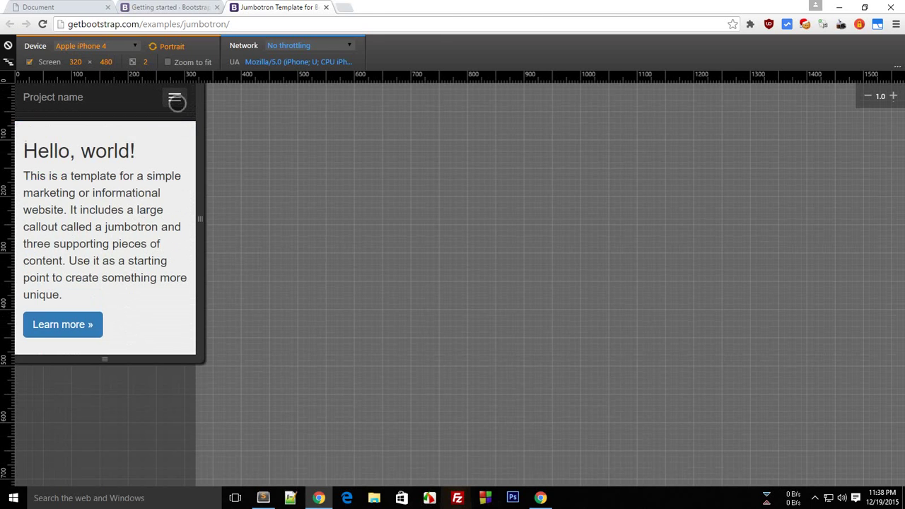
{"action": "left_click", "coordinate": [176, 99]}
{"action": "left_click", "coordinate": [176, 99]}
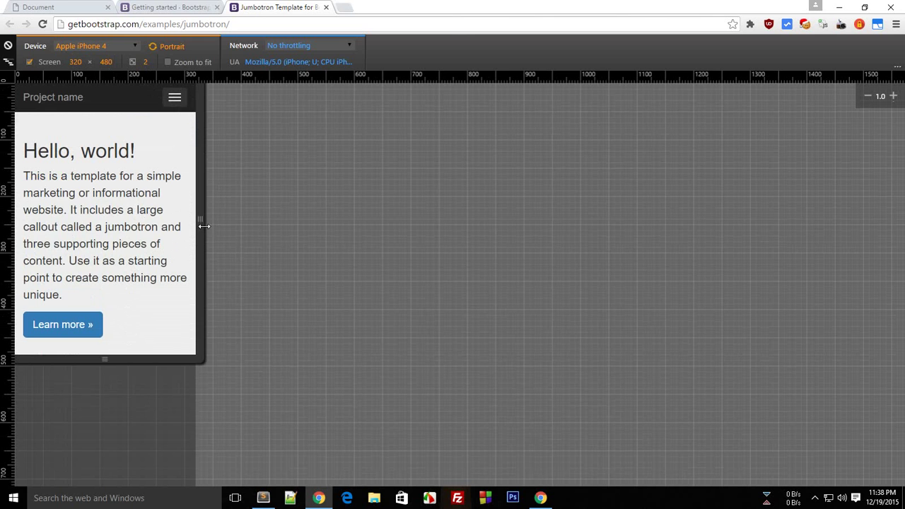
{"action": "left_click_drag", "start_coordinate": [202, 223], "coordinate": [898, 247]}
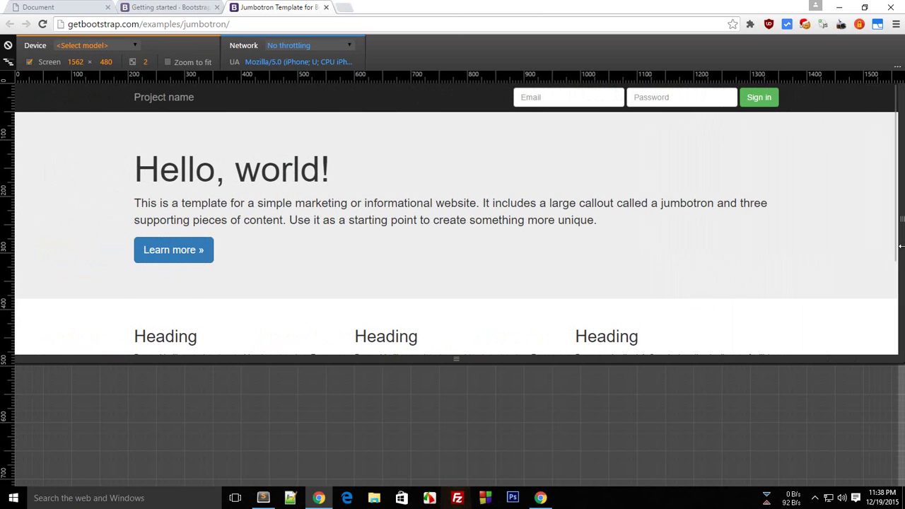
Dock the separate developer tools window back below the page and close the developer tools.
{"action": "left_click", "coordinate": [541, 498]}
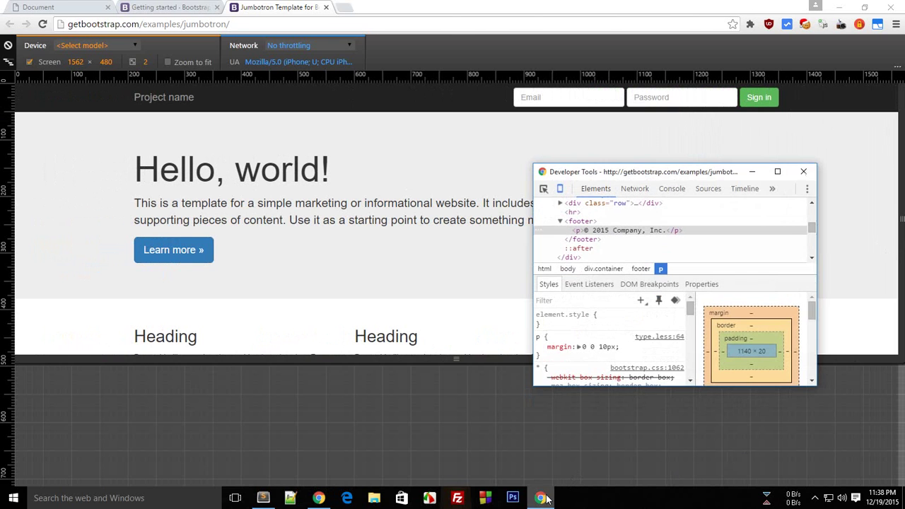
{"action": "left_click", "coordinate": [808, 190]}
{"action": "left_click", "coordinate": [784, 211]}
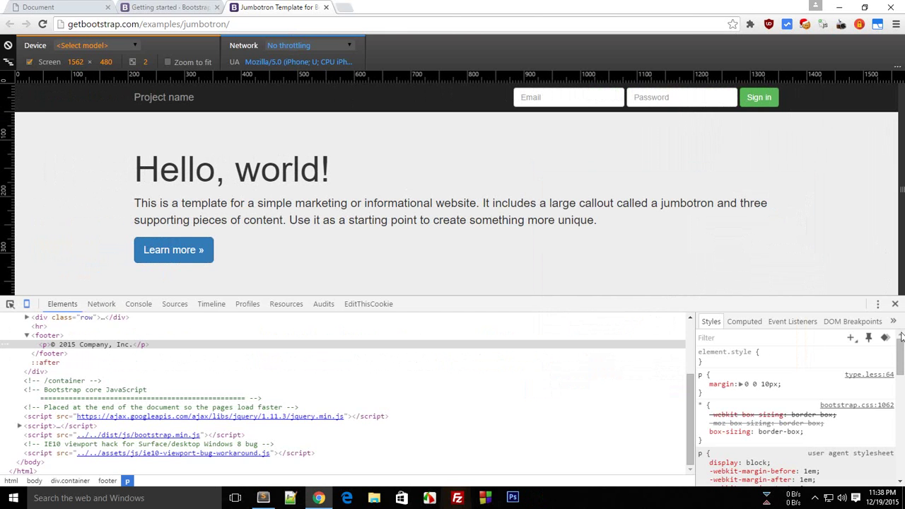
{"action": "left_click", "coordinate": [896, 304]}
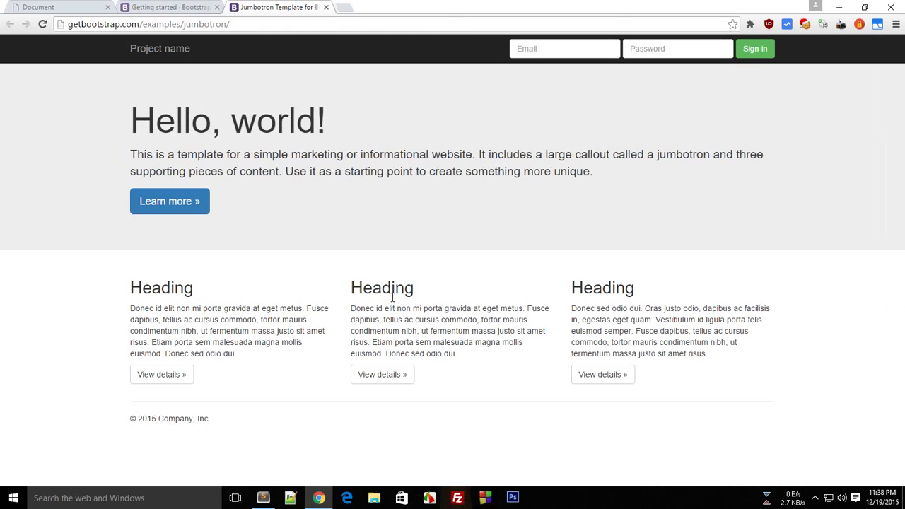